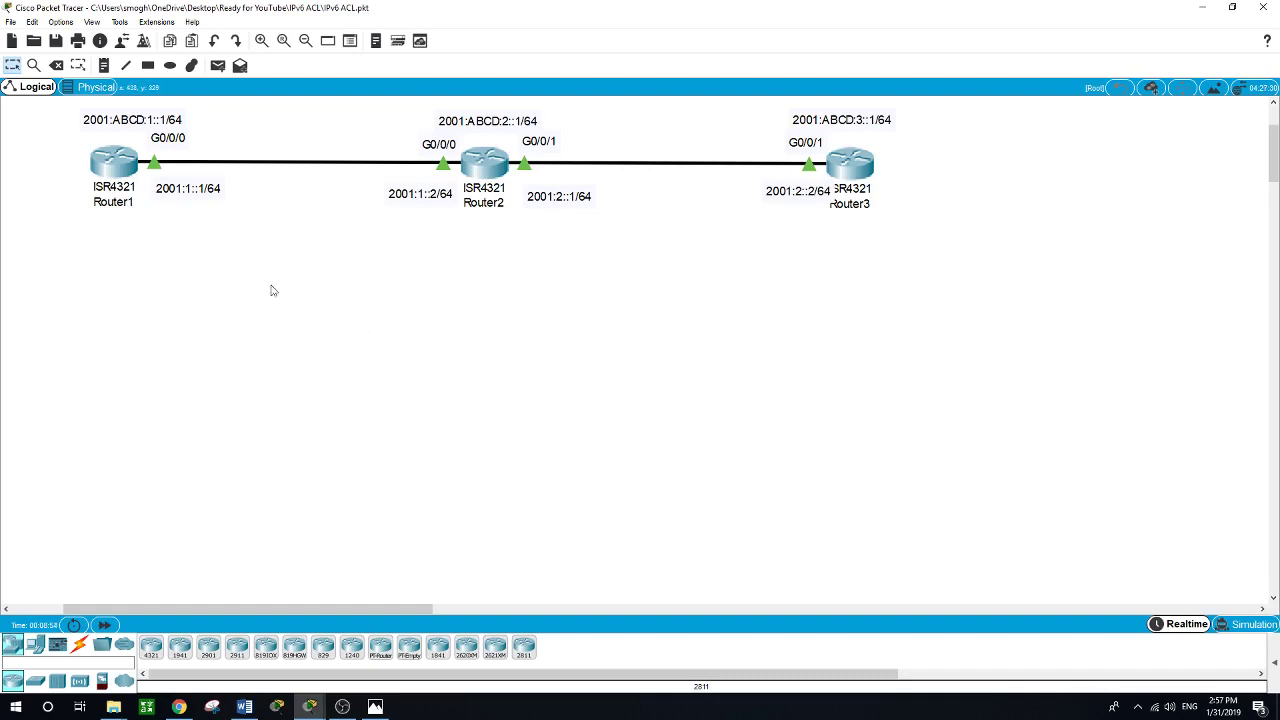
# - Open Router1's command line, enter privileged mode and display the brief IPv6 interface summary
pyautogui.click(115, 162)
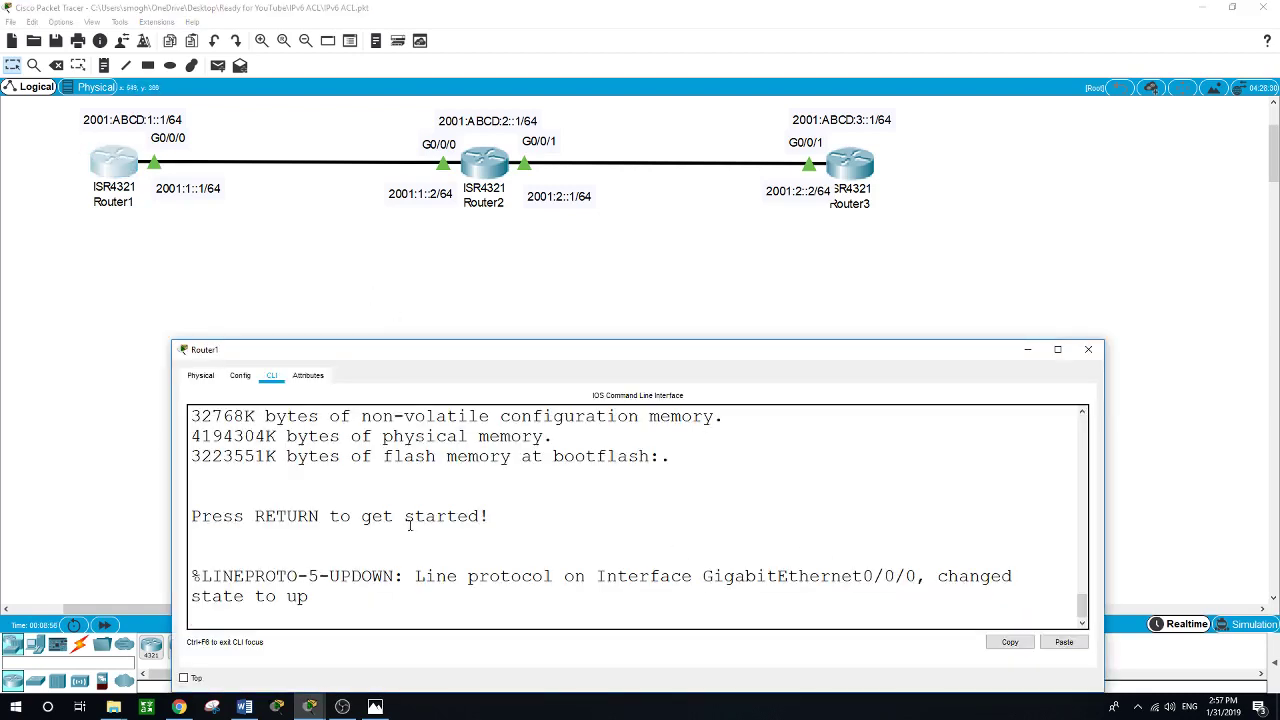
pyautogui.press('Return')
pyautogui.write('en')
pyautogui.press('Return')
pyautogui.write('show ipv6')
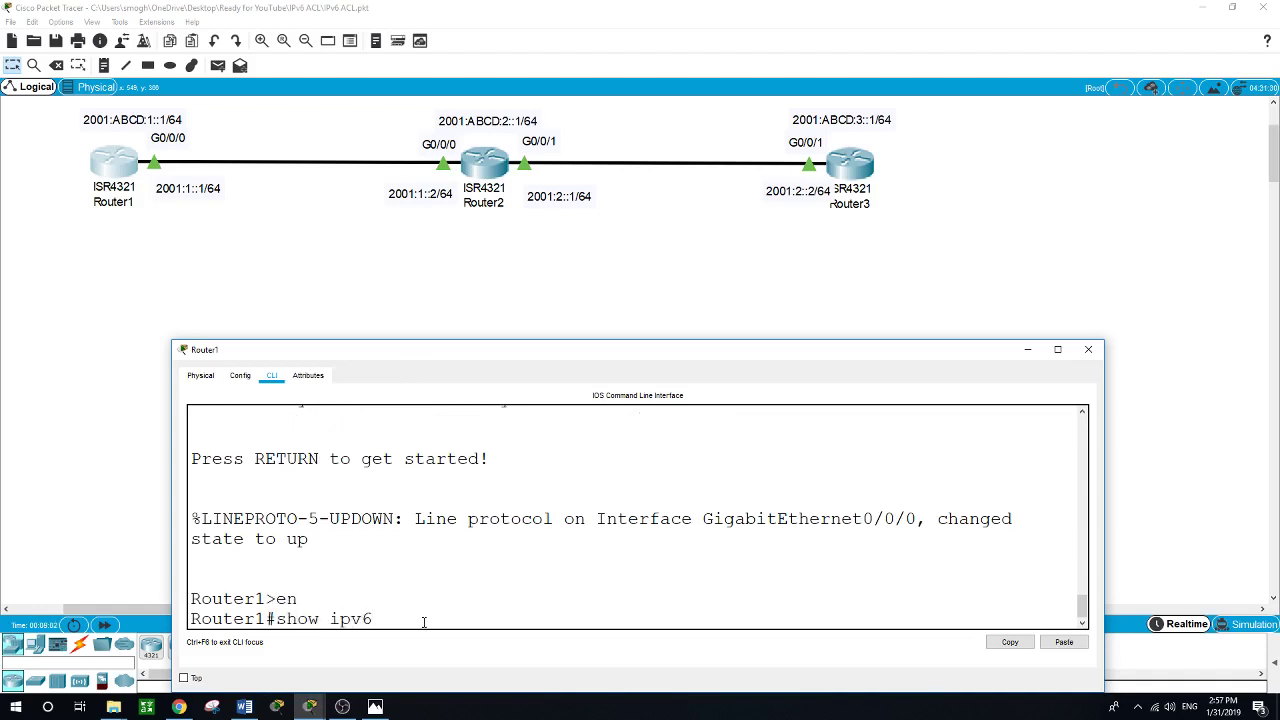
pyautogui.write(' int brief')
pyautogui.press('Return')
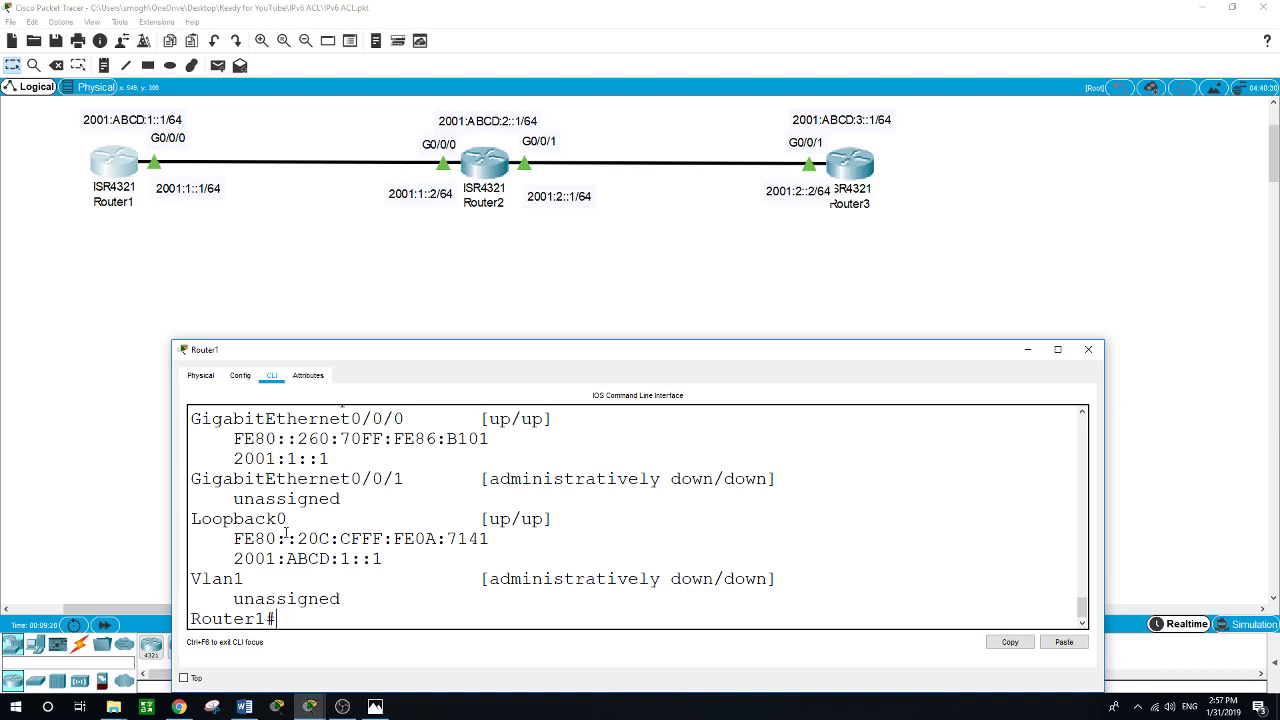
# - Open Router2's command line, enter privileged mode and display its brief IPv6 interface summary
pyautogui.click(492, 176)
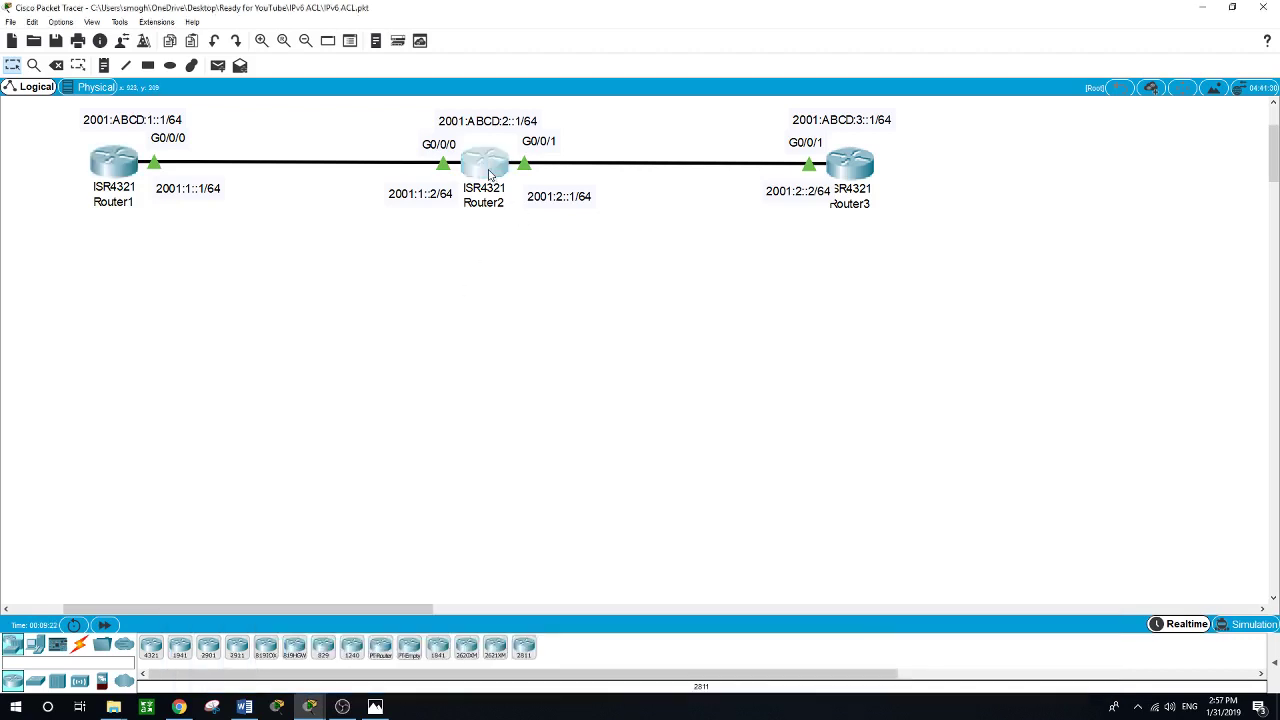
pyautogui.press('Return')
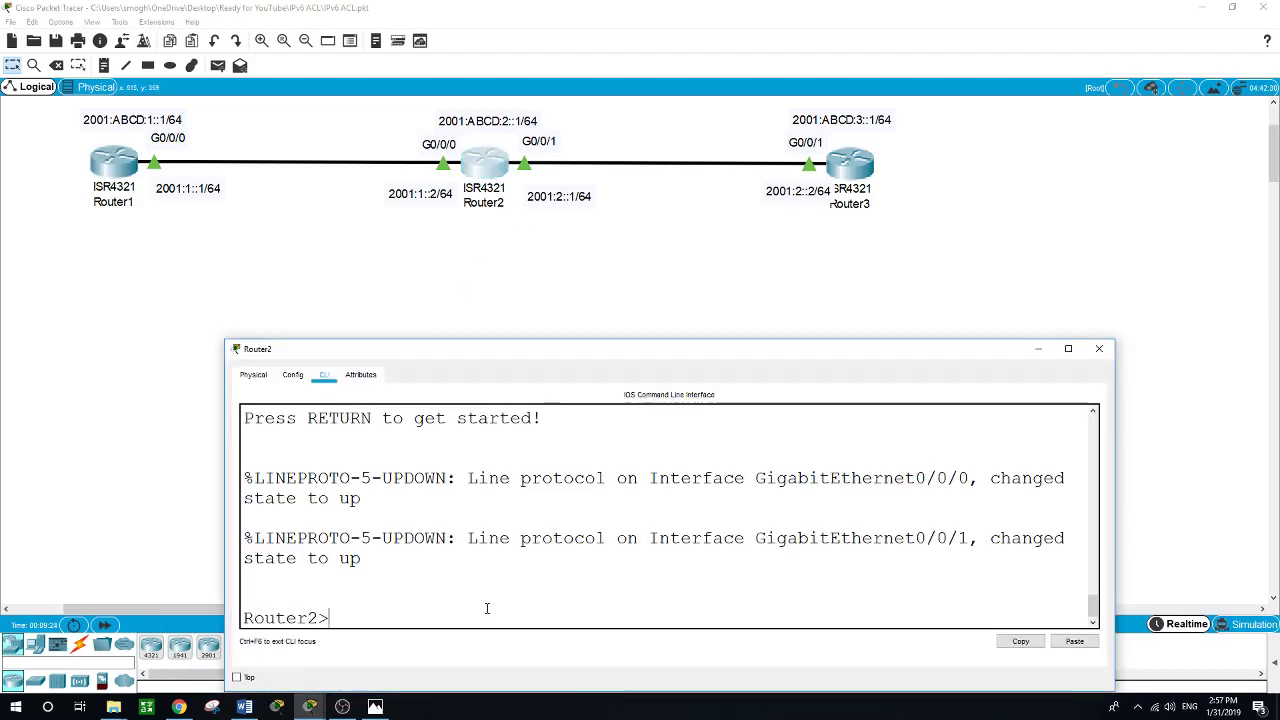
pyautogui.write('en')
pyautogui.press('Return')
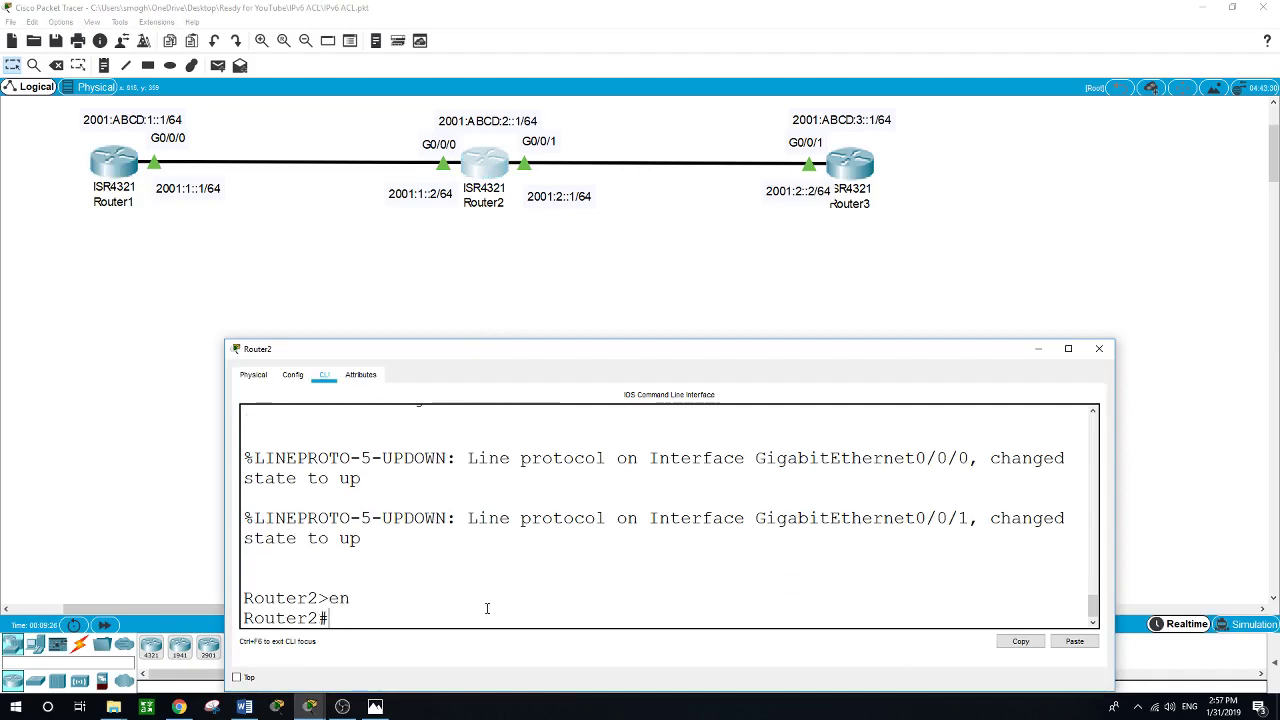
pyautogui.write('show ipv6 int brief')
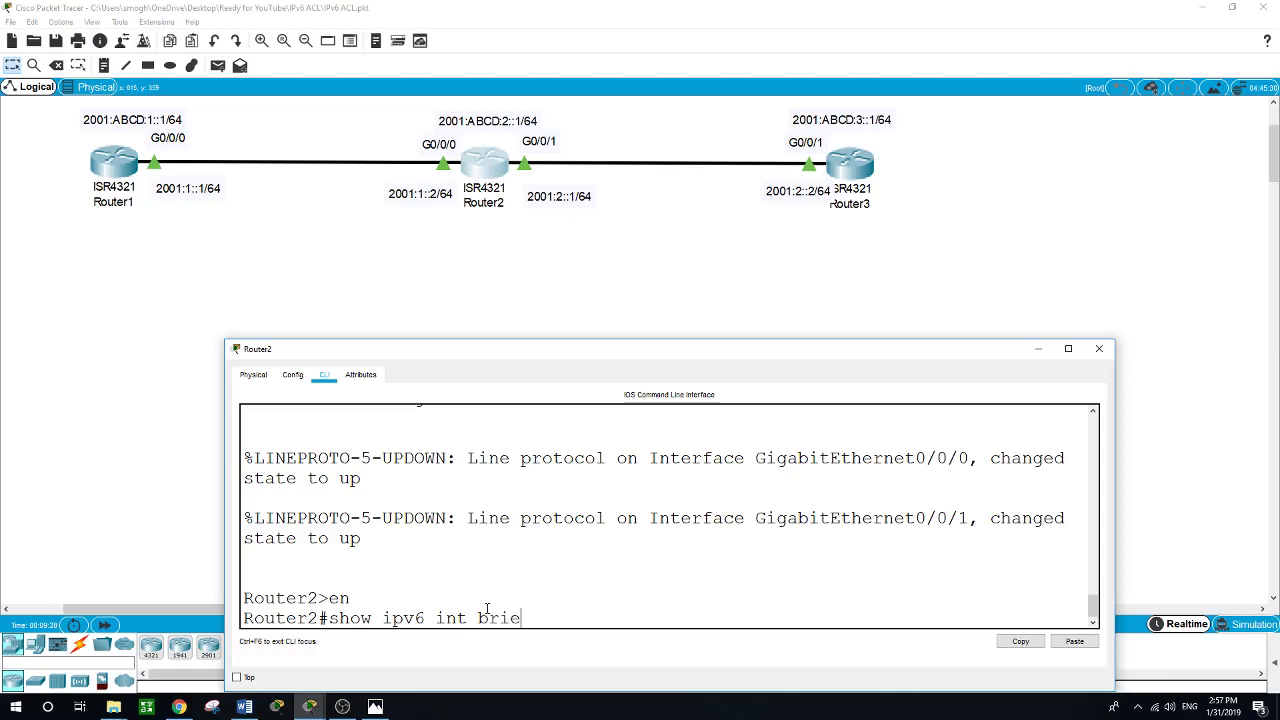
pyautogui.press('Return')
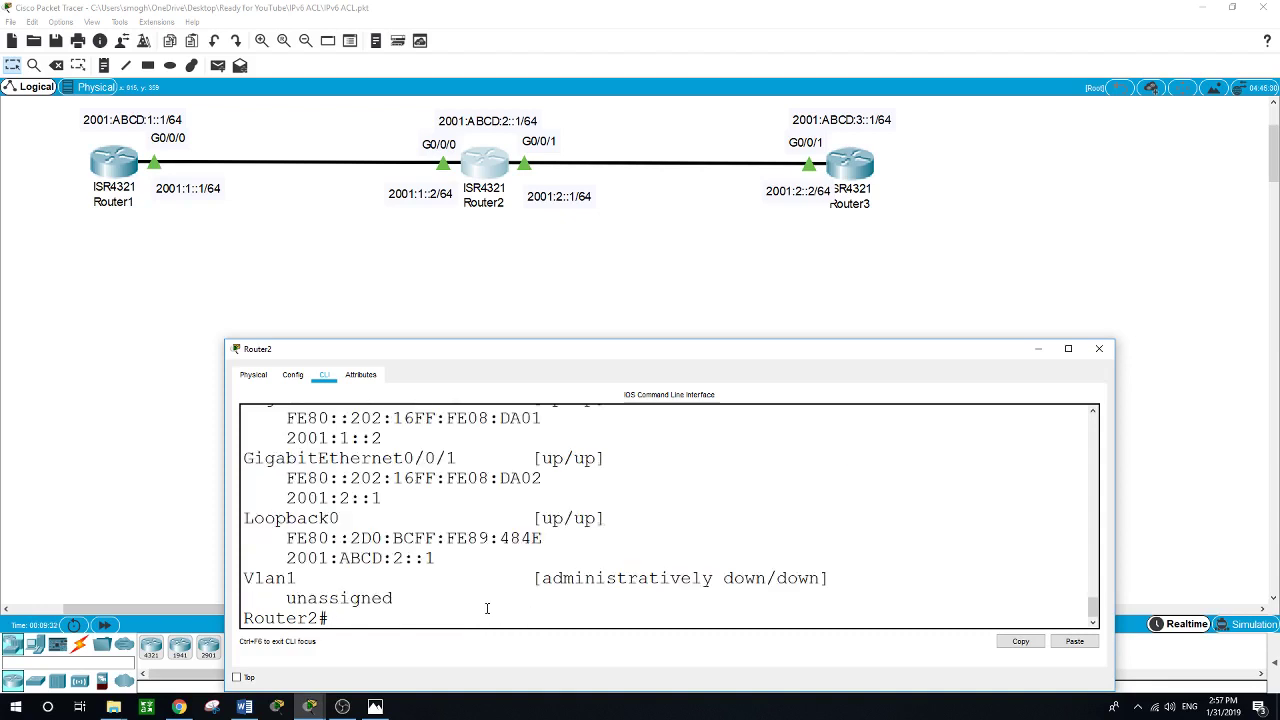
pyautogui.scroll(1, 495, 558)
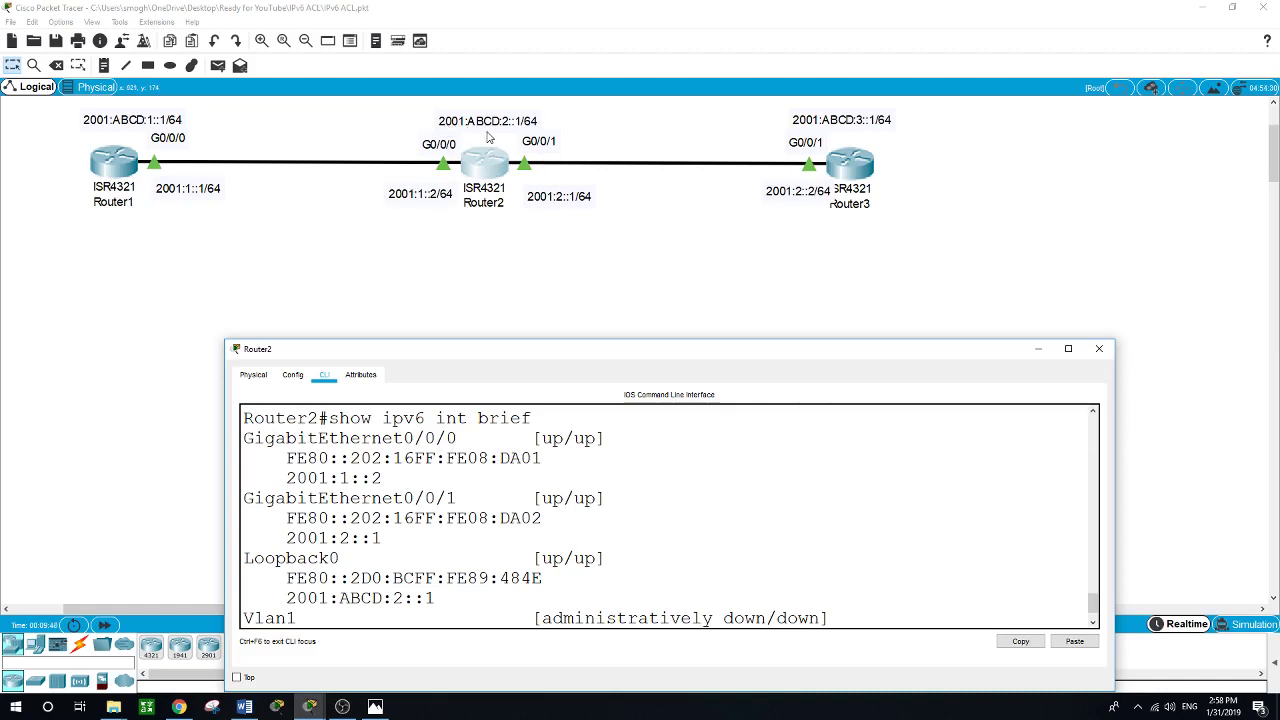
# - From Router1's command line, ping Router2's loopback address 2001:ABCD:2::1
pyautogui.click(390, 262)
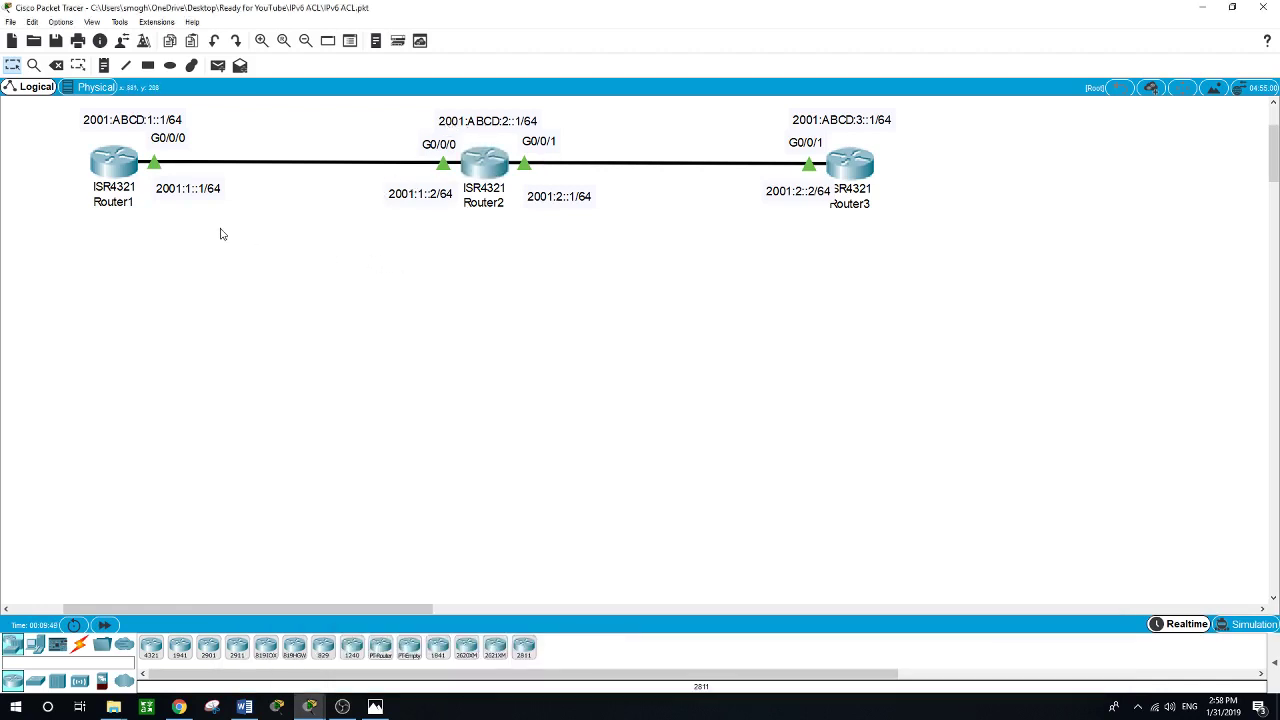
pyautogui.click(129, 167)
pyautogui.moveTo(390, 349); pyautogui.dragTo(378, 310)
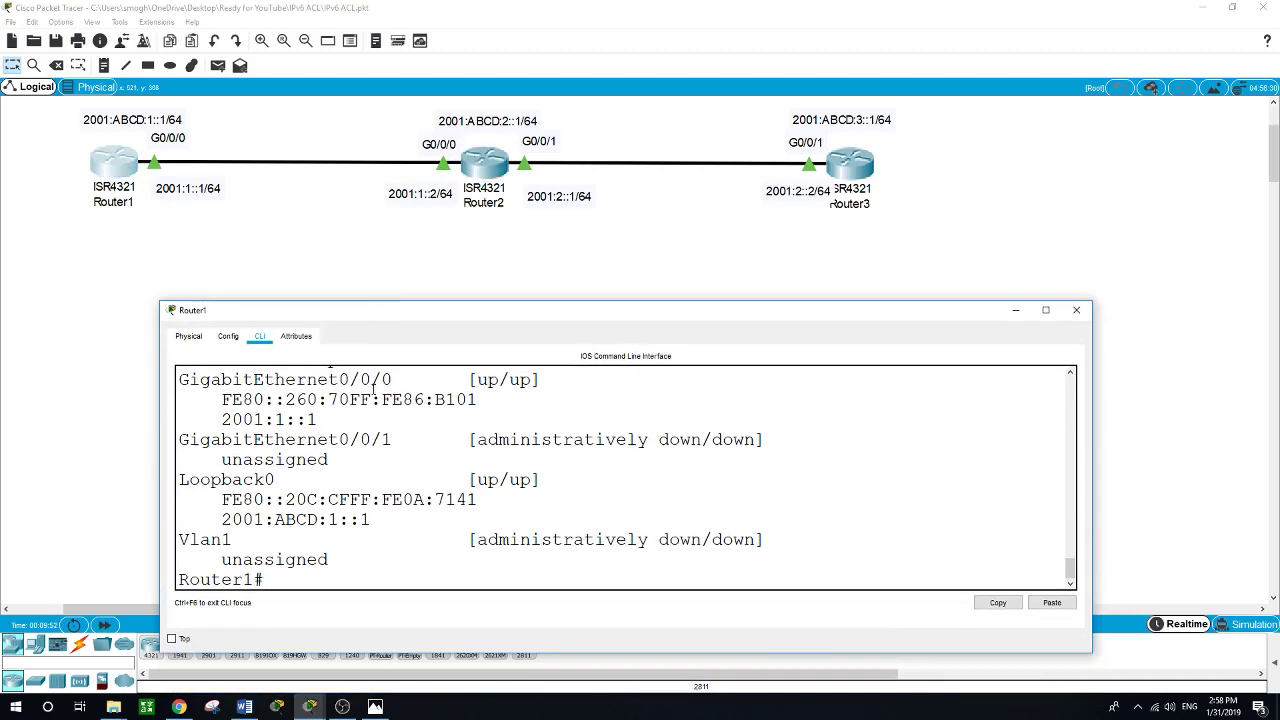
pyautogui.write('ping 20')
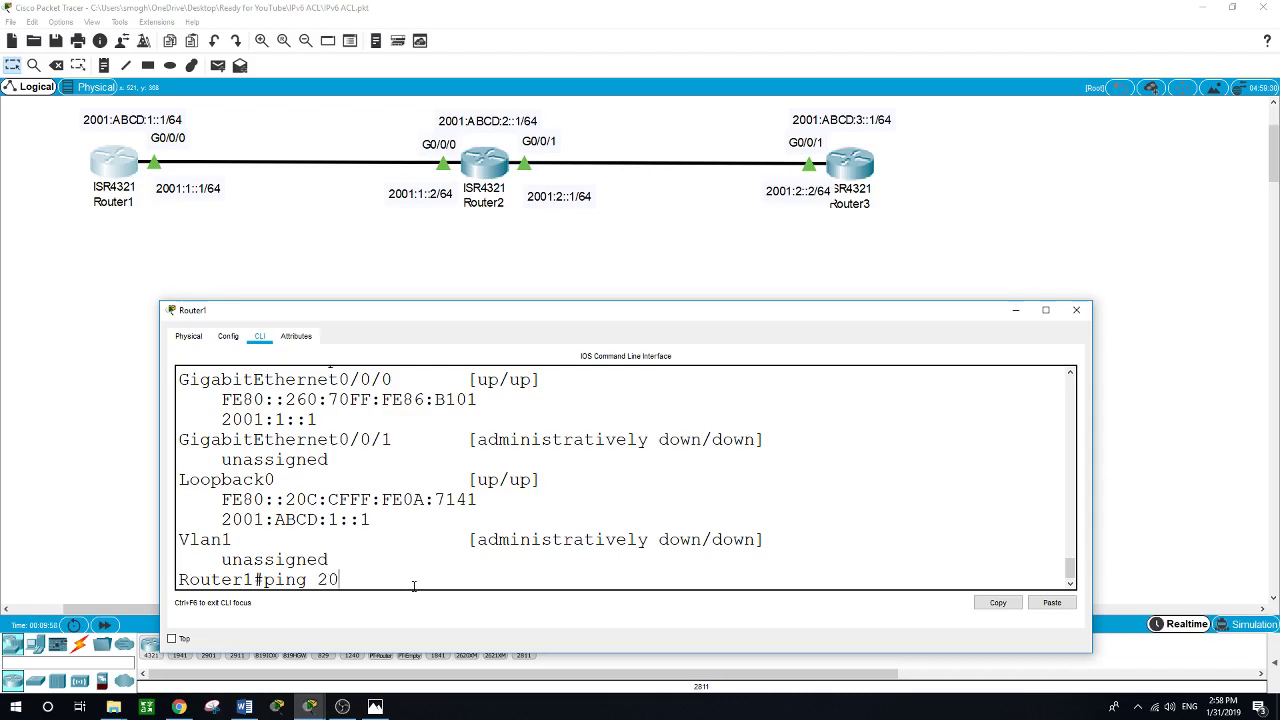
pyautogui.write('01:ABCD:2::1')
pyautogui.press('Return')
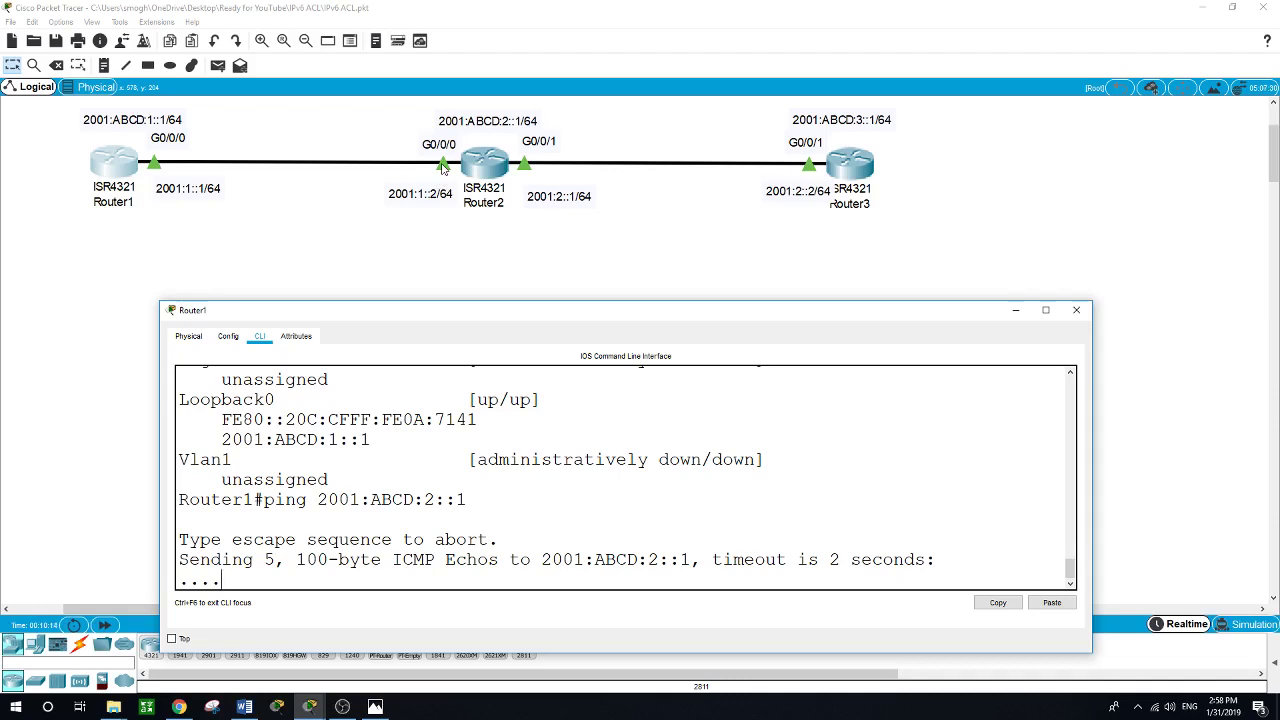
# - From Router1, ping Router2's directly connected G0/0/0 address 2001:1::2
pyautogui.write('p')
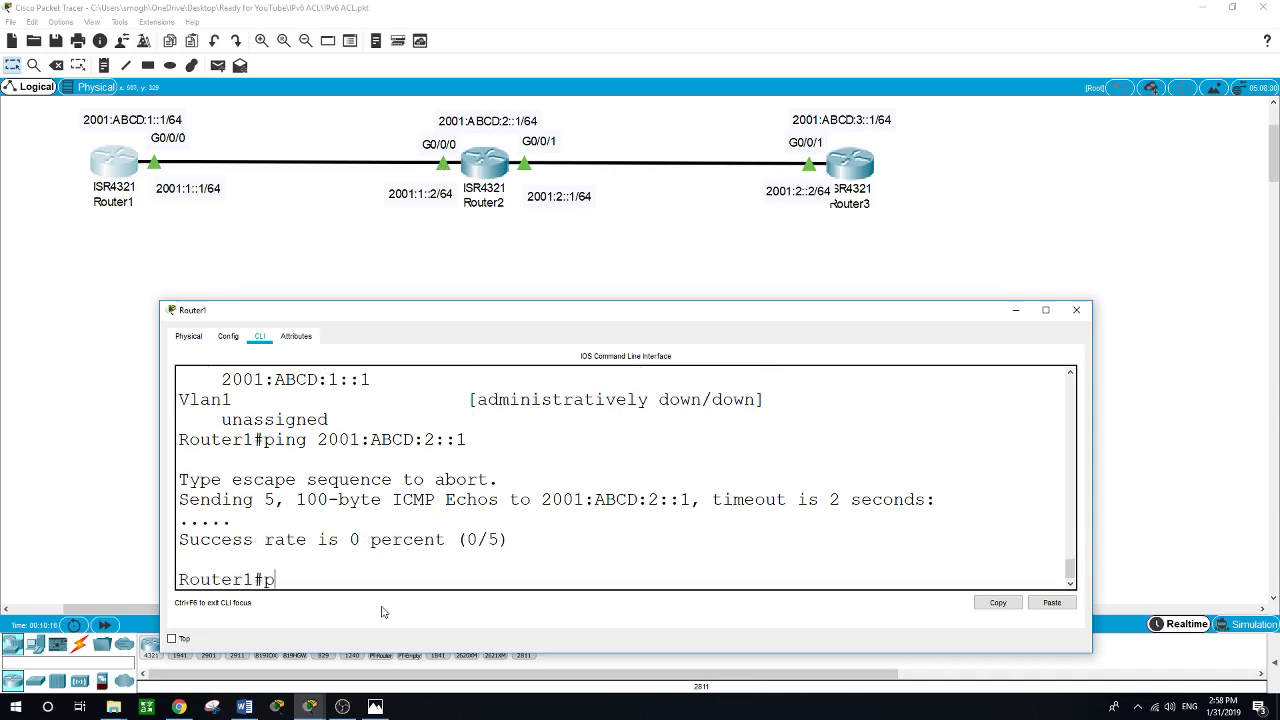
pyautogui.write('ing 2001:1::2')
pyautogui.press('Return')
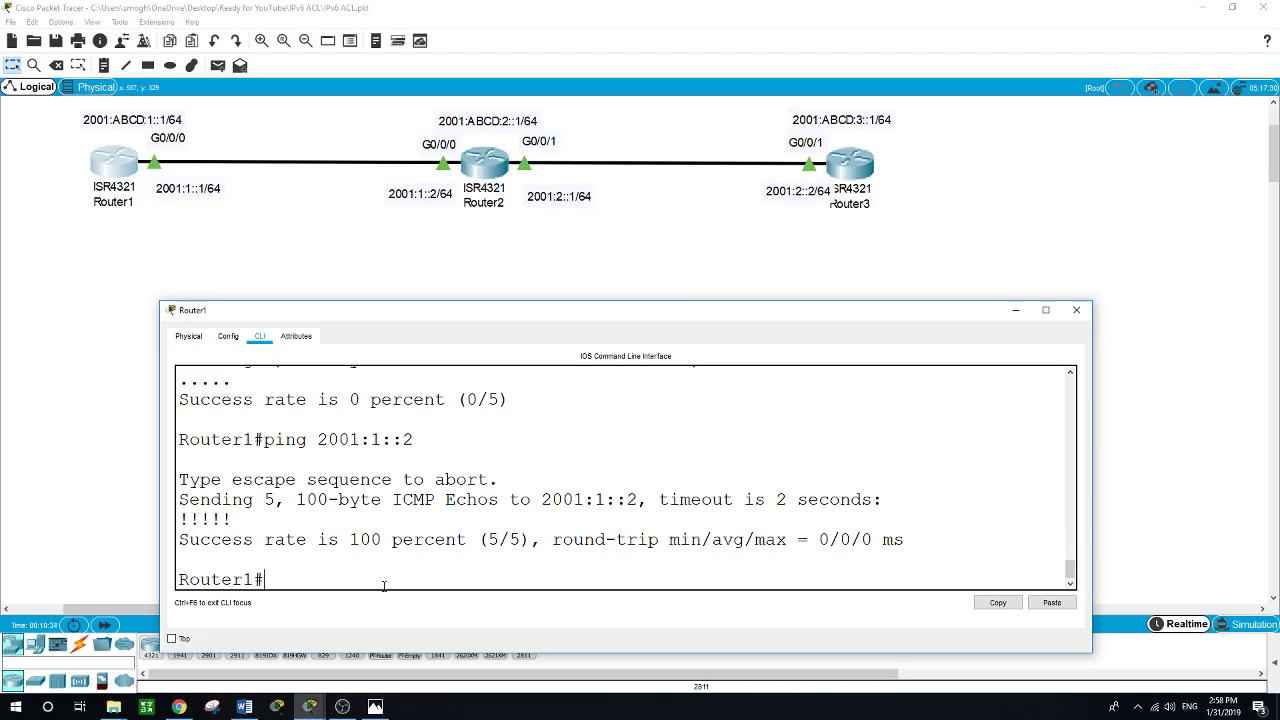
# - Display the running configuration on Router1 and on Router2 to check for IPv6 unicast routing
pyautogui.write('show run')
pyautogui.press('Return')
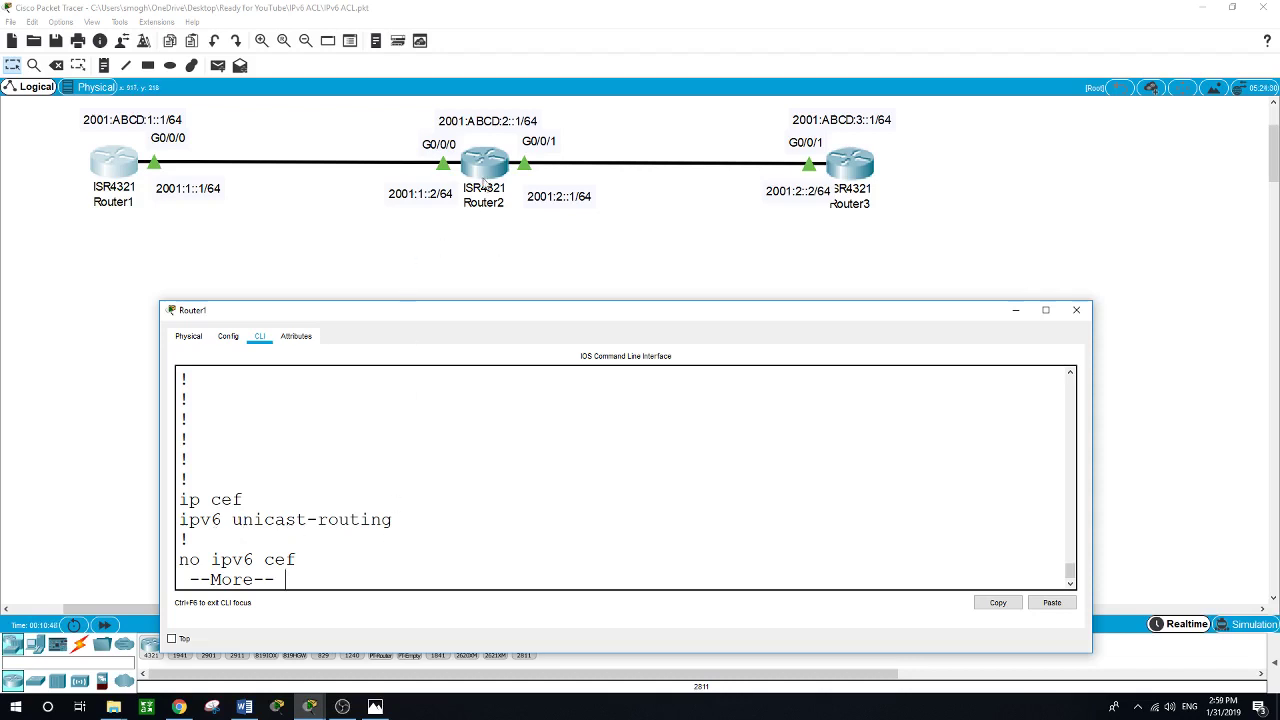
pyautogui.click(485, 168)
pyautogui.moveTo(550, 350); pyautogui.dragTo(530, 329)
pyautogui.press('space')
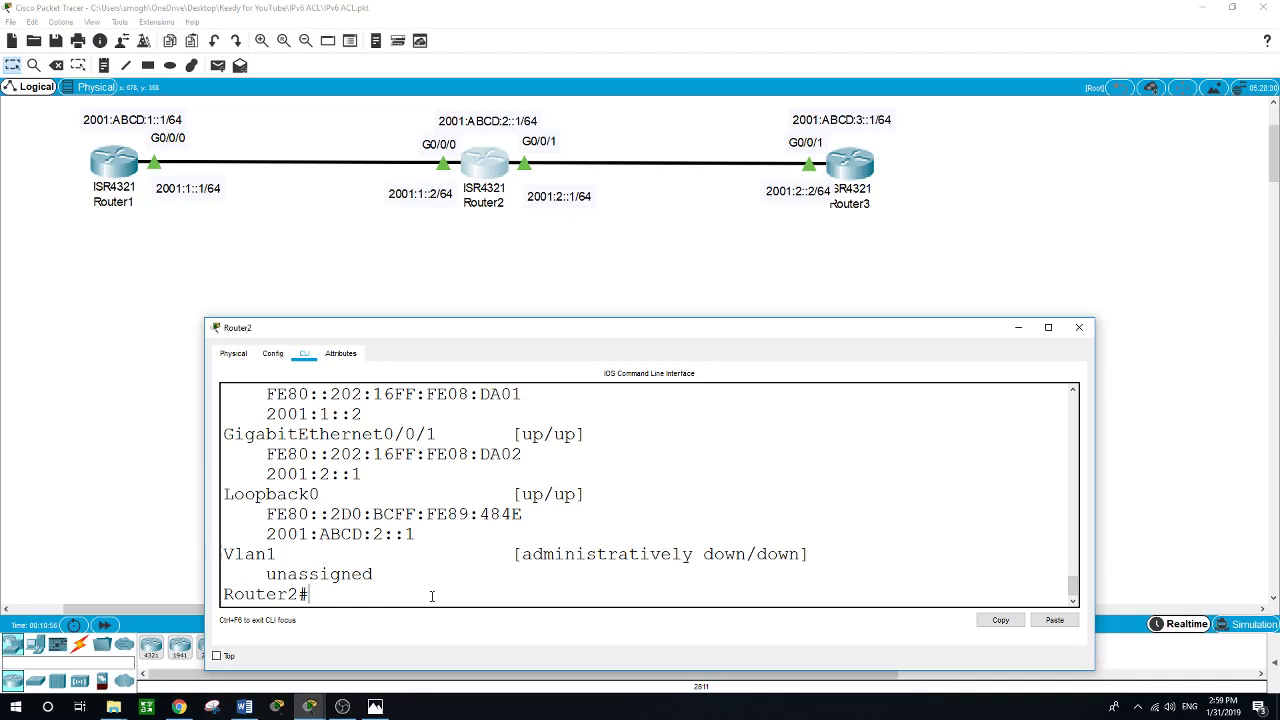
pyautogui.write('sn')
pyautogui.press('BackSpace')
pyautogui.press('BackSpace')
pyautogui.write('show run')
pyautogui.press('Return')
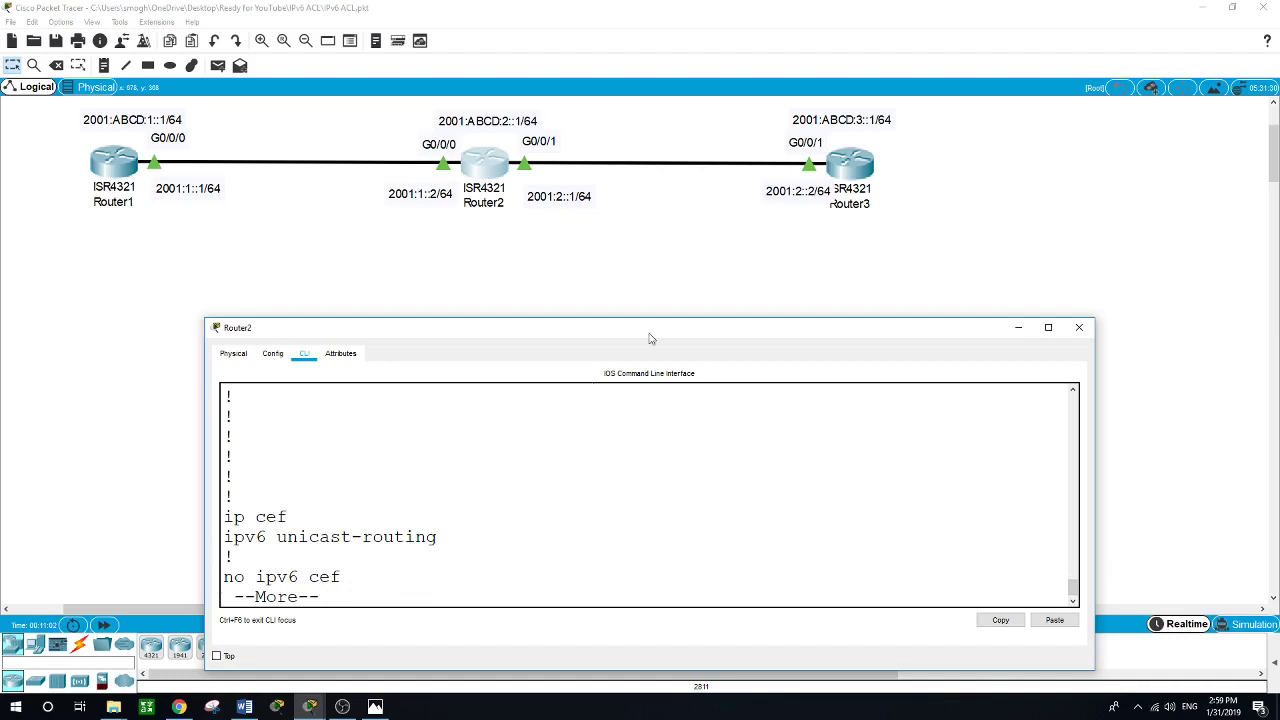
# - Open Router3's command line, enter privileged mode and display its running configuration
pyautogui.click(851, 178)
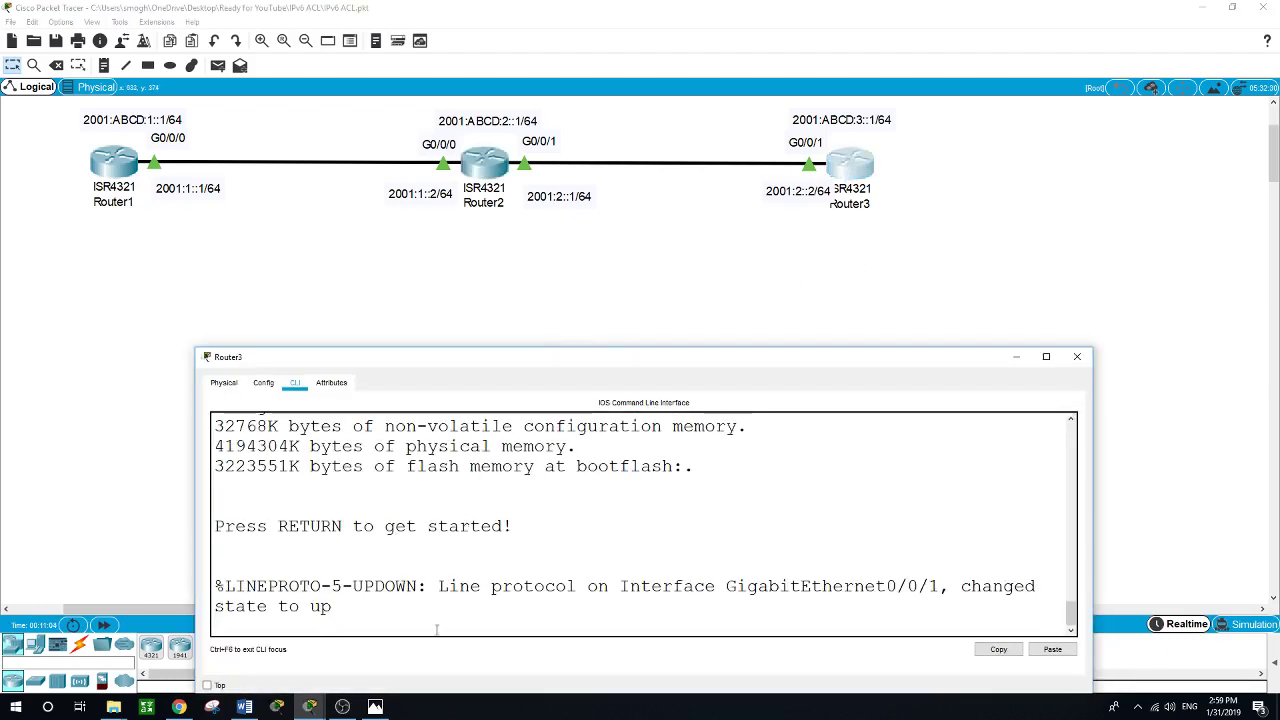
pyautogui.press('Return')
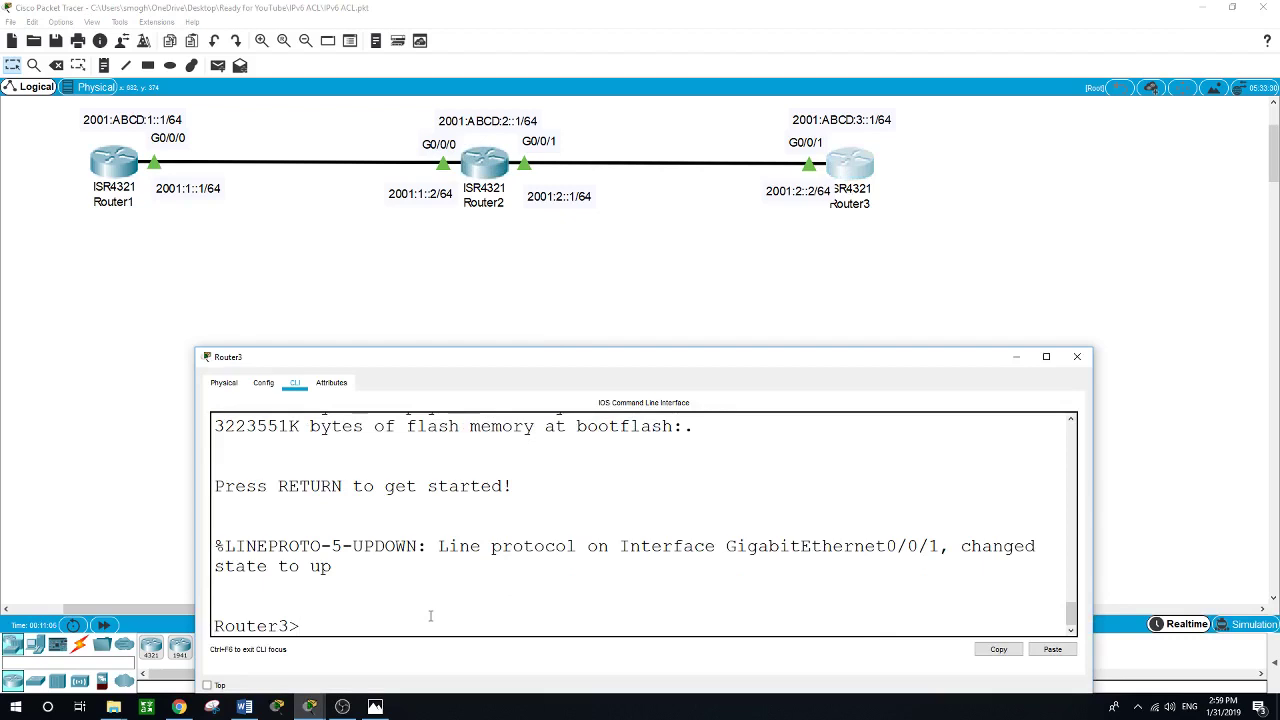
pyautogui.write('en')
pyautogui.press('Return')
pyautogui.write('show run')
pyautogui.press('Return')
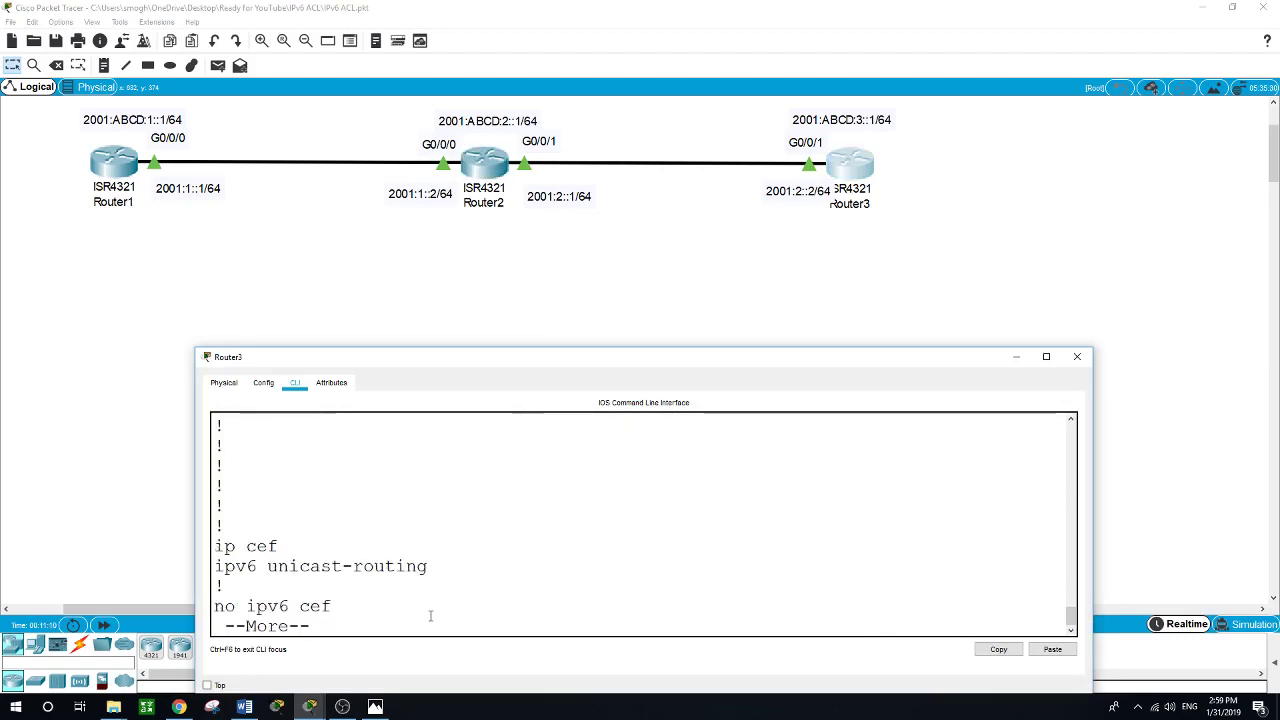
# - Return to Router1's command line and page through the rest of its running configuration
pyautogui.click(294, 243)
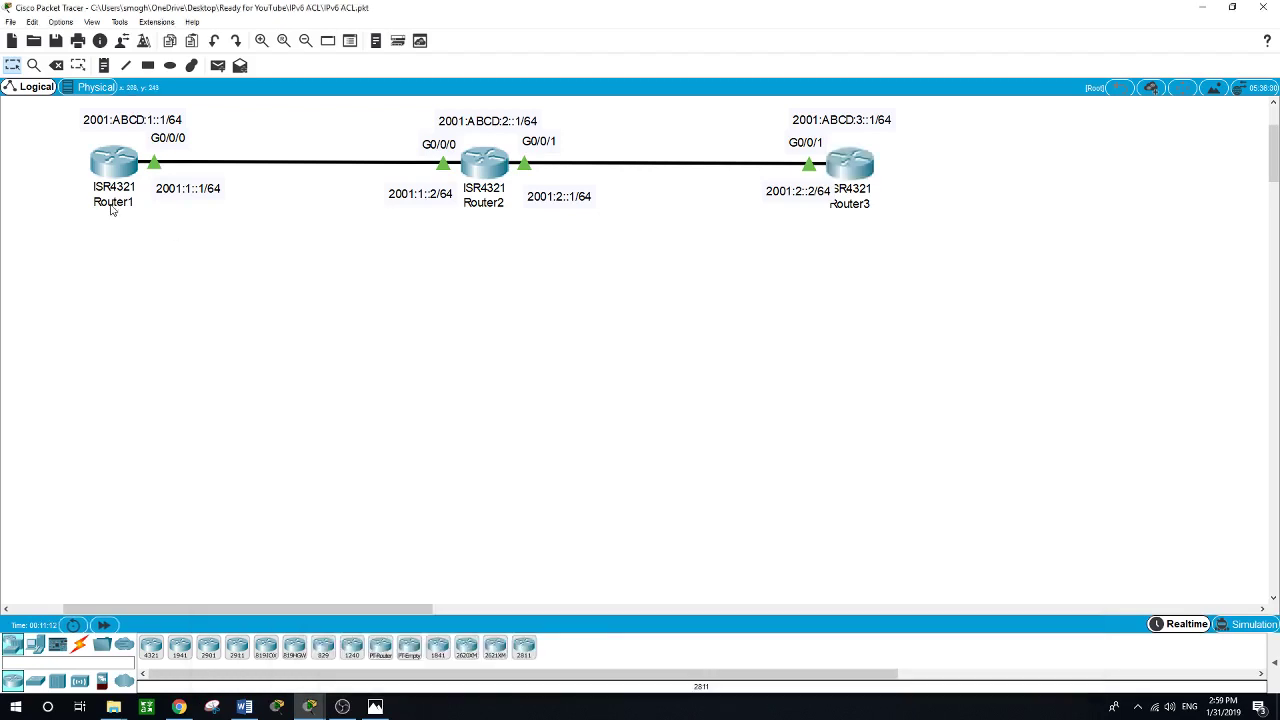
pyautogui.click(113, 165)
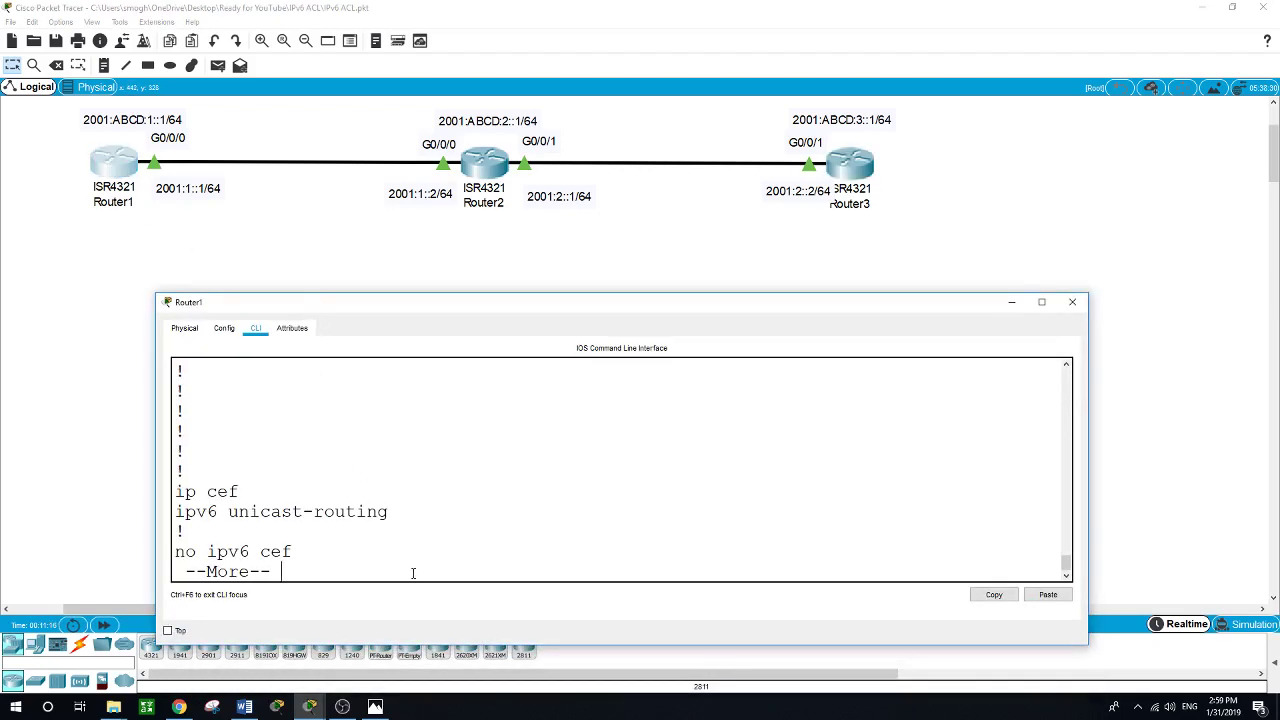
pyautogui.press('Return')
pyautogui.press('Return')
pyautogui.press('Return')
pyautogui.press('Return')
pyautogui.press('Return')
pyautogui.press('Return')
pyautogui.press('Return')
pyautogui.press('Return')
pyautogui.press('Return')
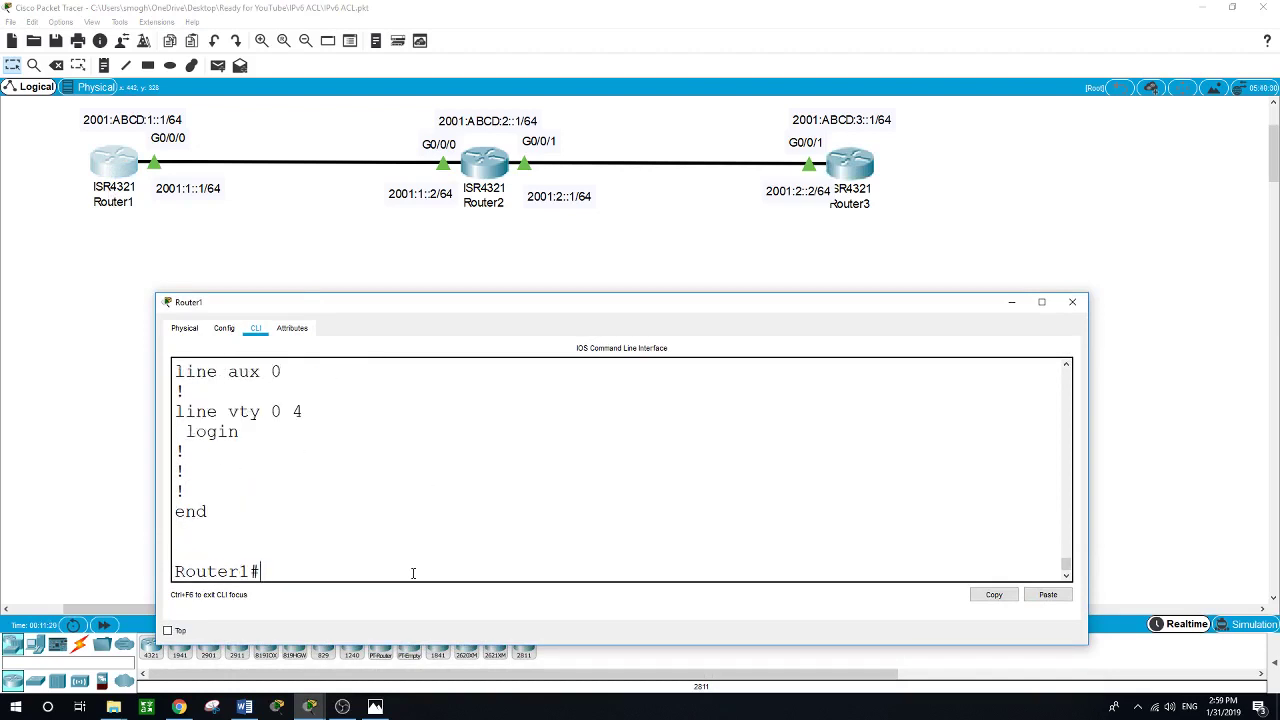
# - In Router1's global configuration mode, add a static IPv6 route to 2001:ABCD:2::/64 with next hop 2001:1::2
pyautogui.write('conf t')
pyautogui.press('Return')
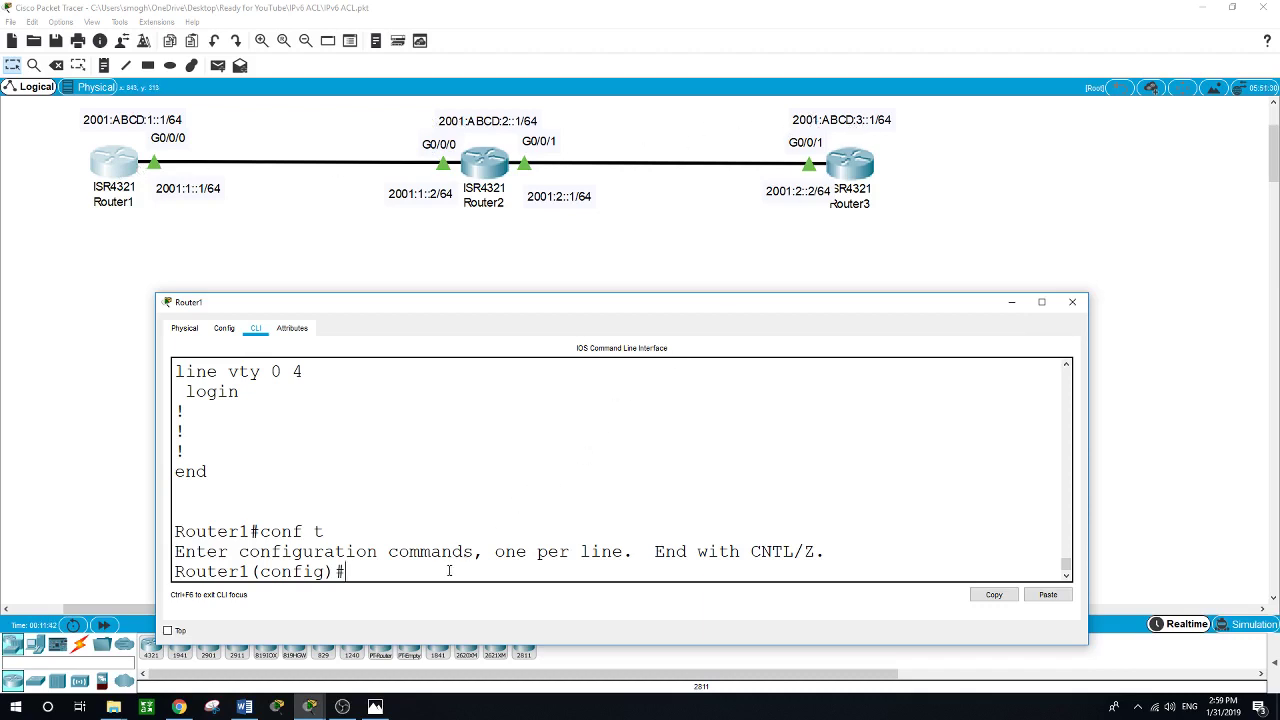
pyautogui.write('ipv6 route 2001')
pyautogui.write(';')
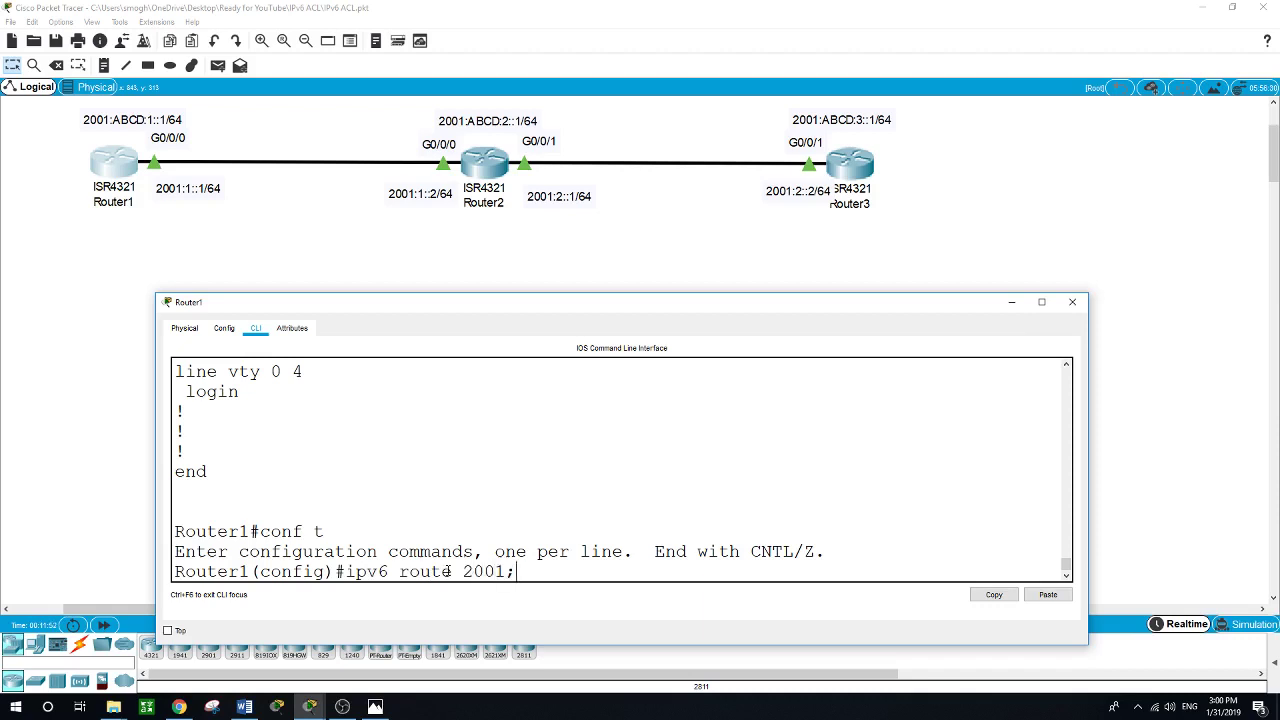
pyautogui.write(':ABCD:2::/64')
pyautogui.write('2001:')
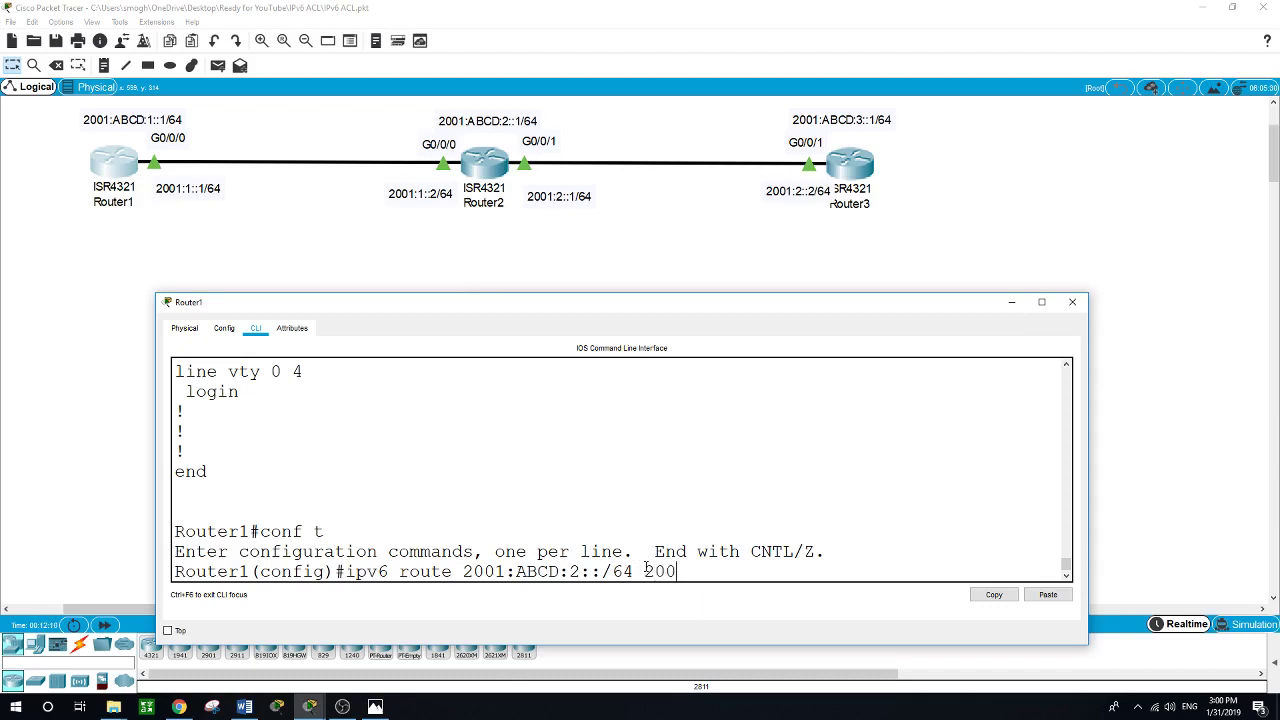
pyautogui.write('1')
pyautogui.write('::2')
pyautogui.press('Return')
# - Add a static IPv6 route on Router1 to 2001:ABCD:3::/64 with next hop 2001:1::2
pyautogui.write('ip')
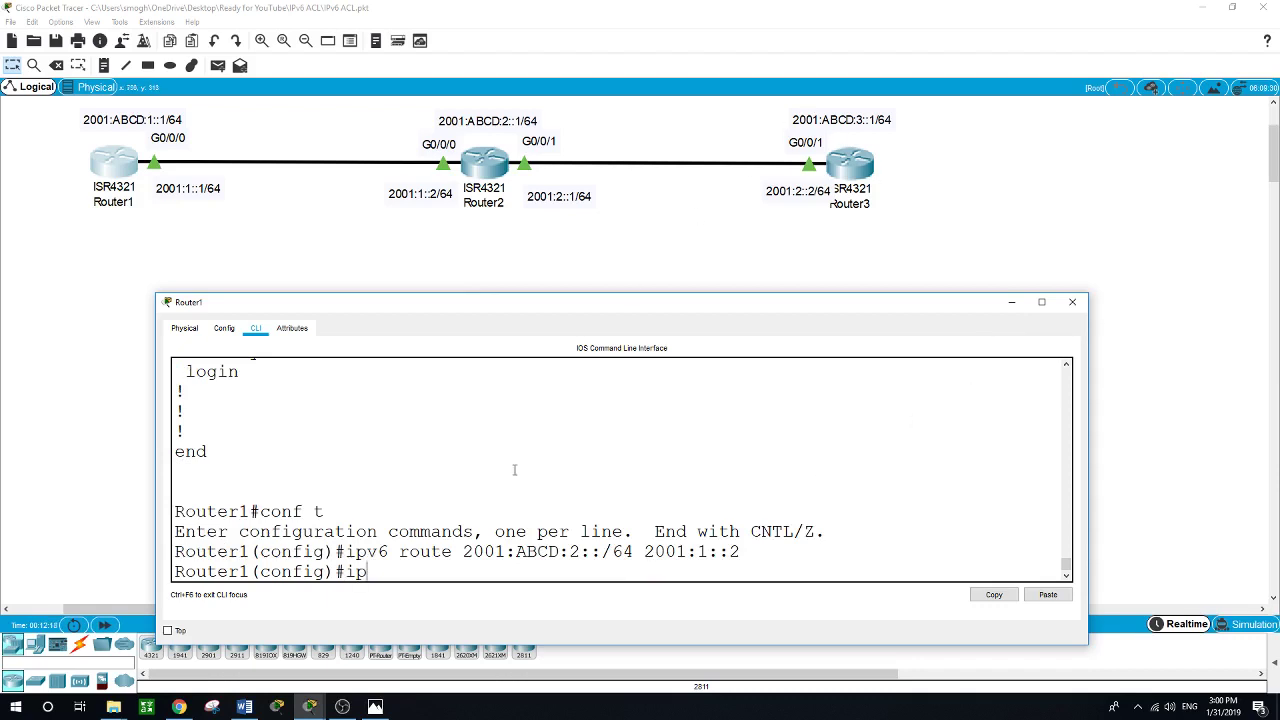
pyautogui.write('v6 route 2001:ABCD:3::/64')
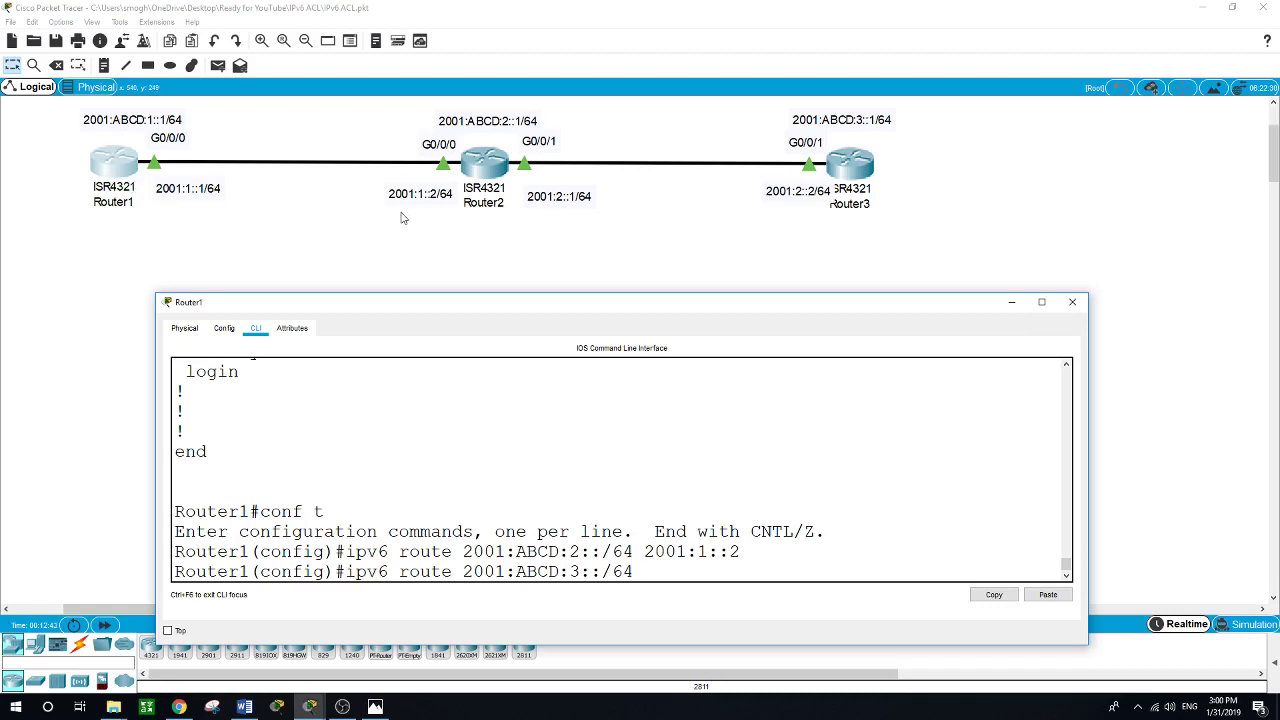
pyautogui.write('2001:1::2')
pyautogui.press('Return')
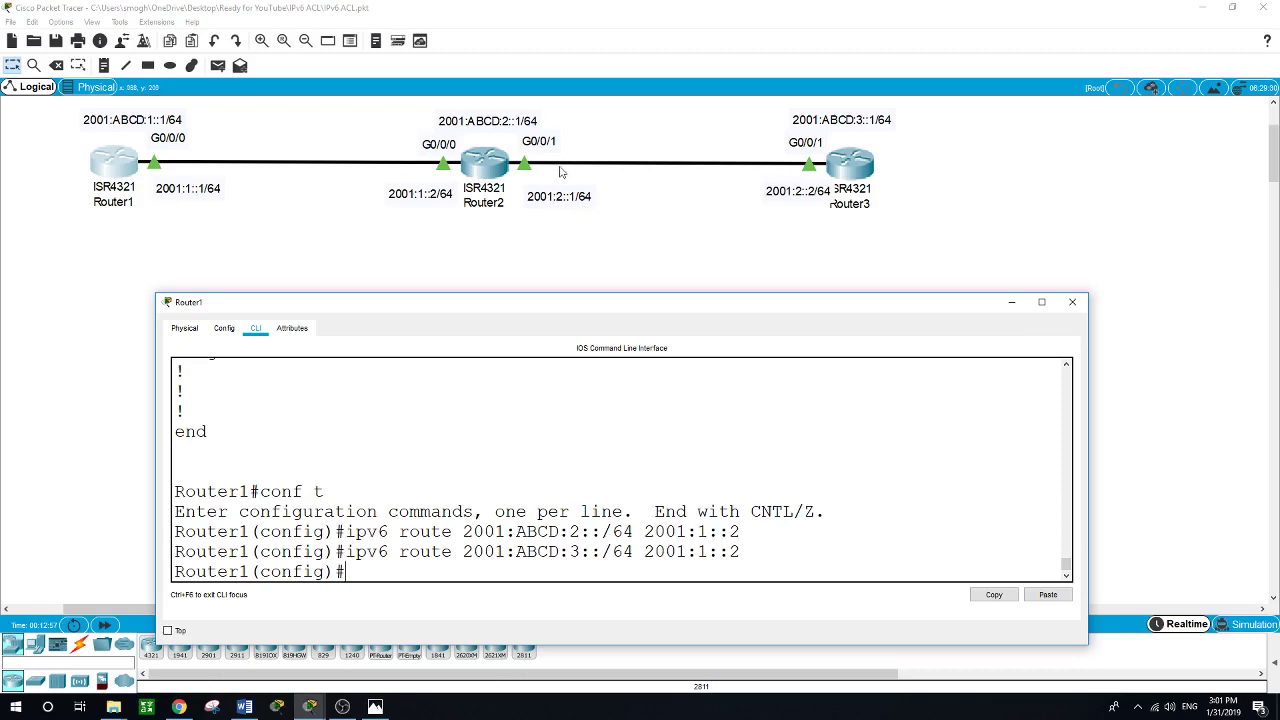
# - Add a static IPv6 route on Router1 to 2001:2::/64 with next hop 2001:1::2, and exit configuration mode
pyautogui.write('ipv6 route 2001')
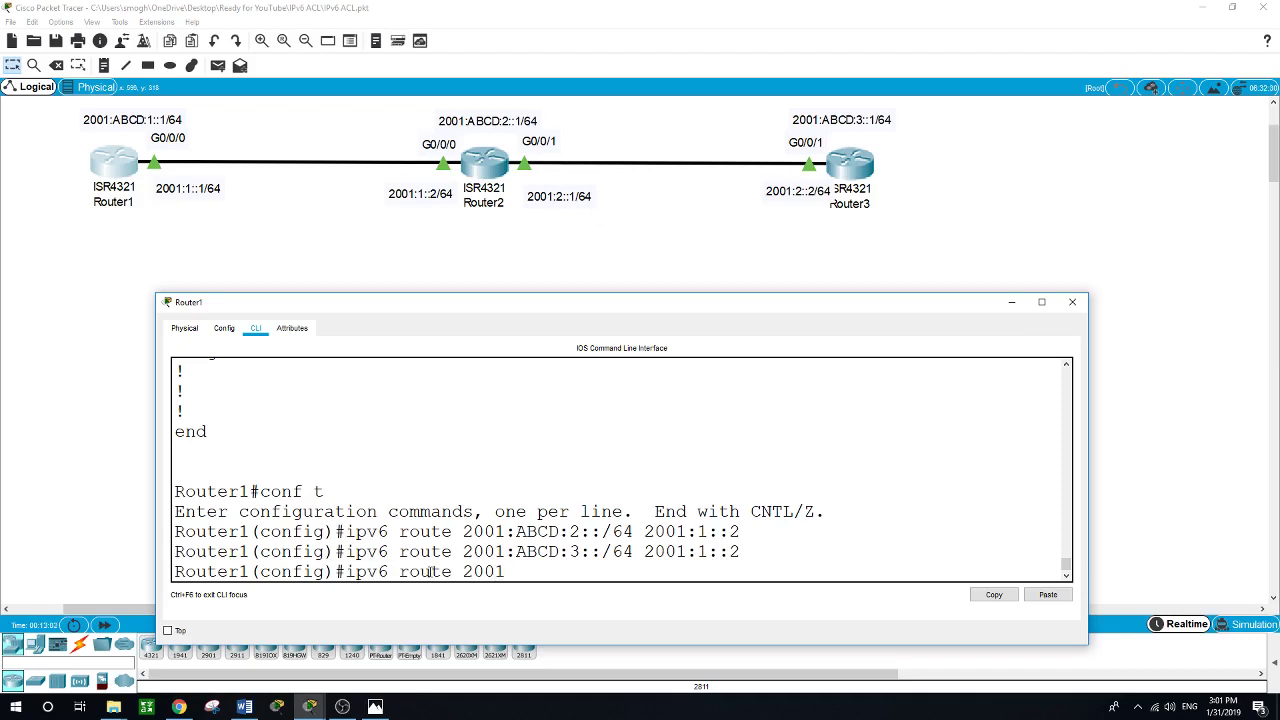
pyautogui.write(':2::/64')
pyautogui.write('2001:1::2')
pyautogui.press('Return')
pyautogui.write('exit')
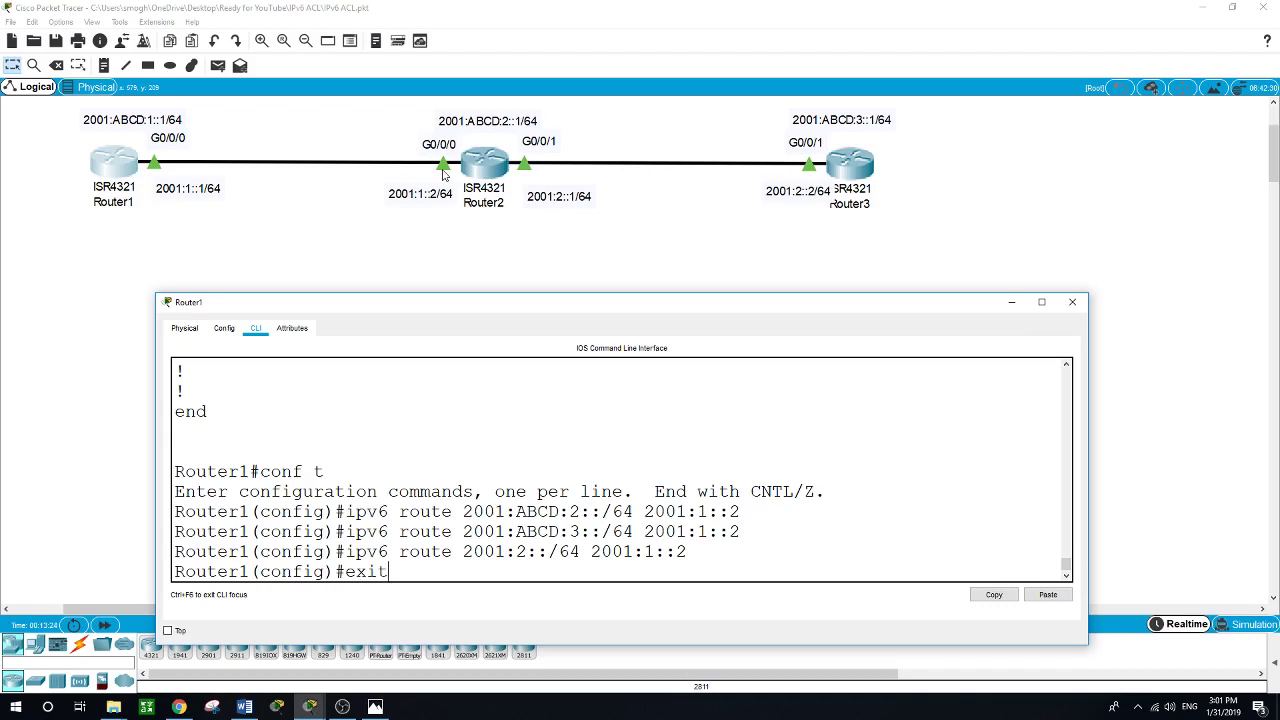
pyautogui.press('Return')
# - From Router1, ping the loopback addresses 2001:ABCD:2::1 of Router2 and 2001:ABCD:3::1 of Router3
pyautogui.write('ping 2')
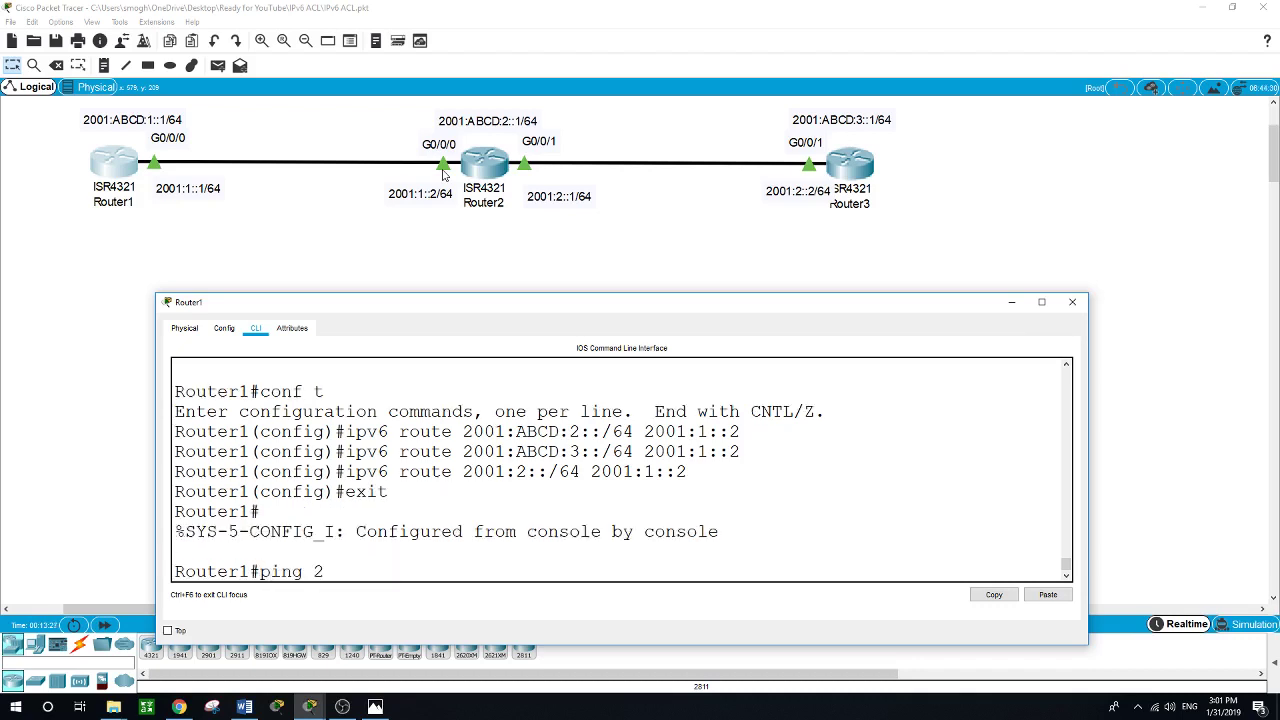
pyautogui.write('001:ABCD:2::1')
pyautogui.press('Return')
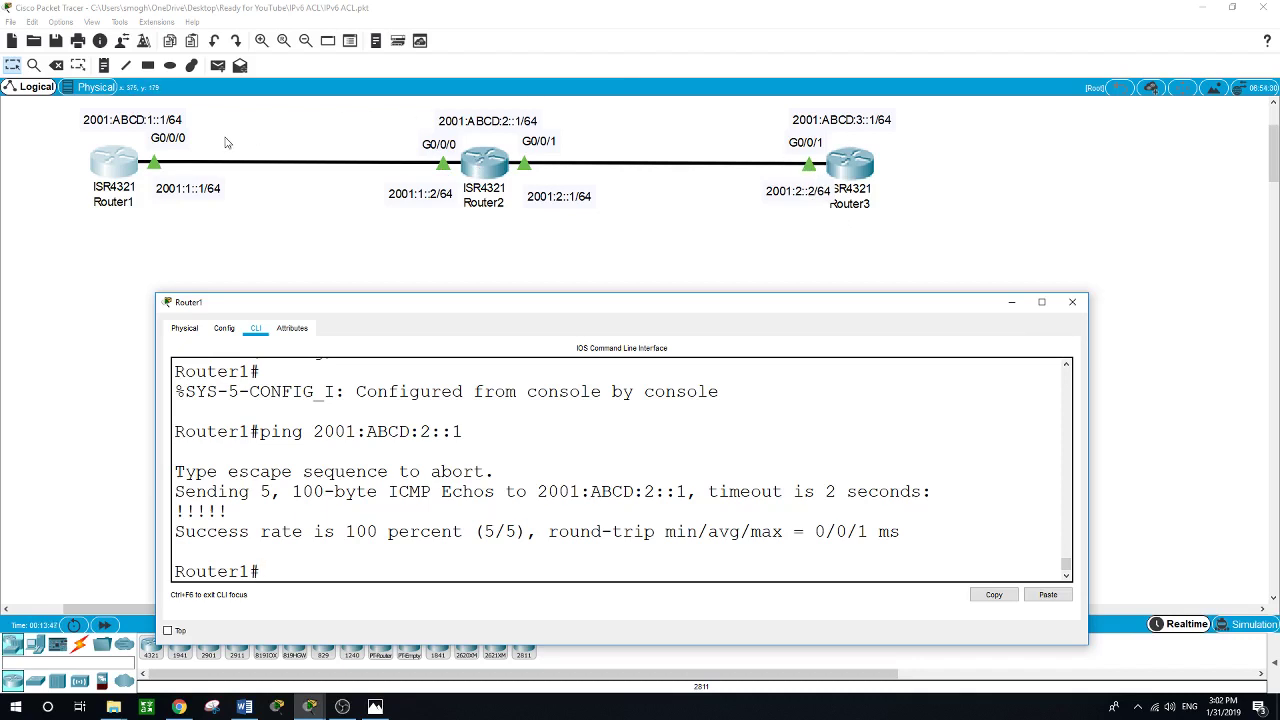
pyautogui.write('ping 2001:ABCD:3::1')
pyautogui.press('Return')
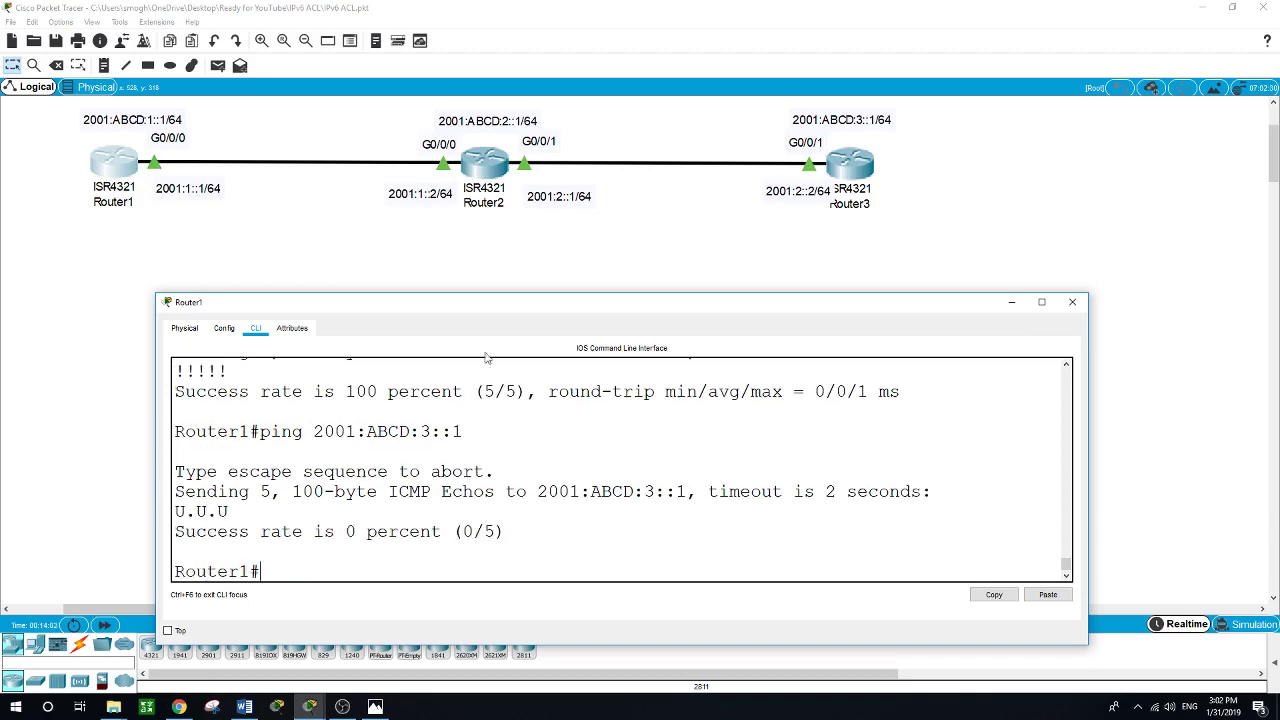
# - Open Router2's command line, page through the rest of the running configuration, and enter global configuration mode
pyautogui.click(486, 170)
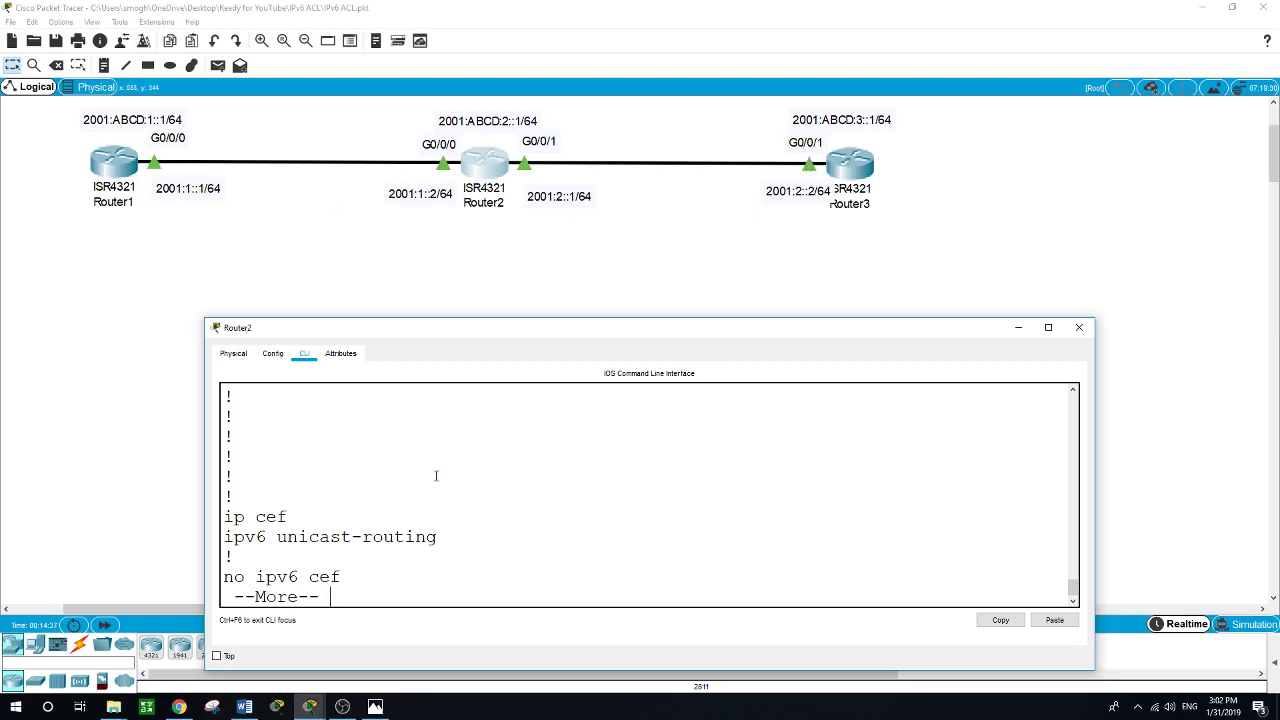
pyautogui.press('space')
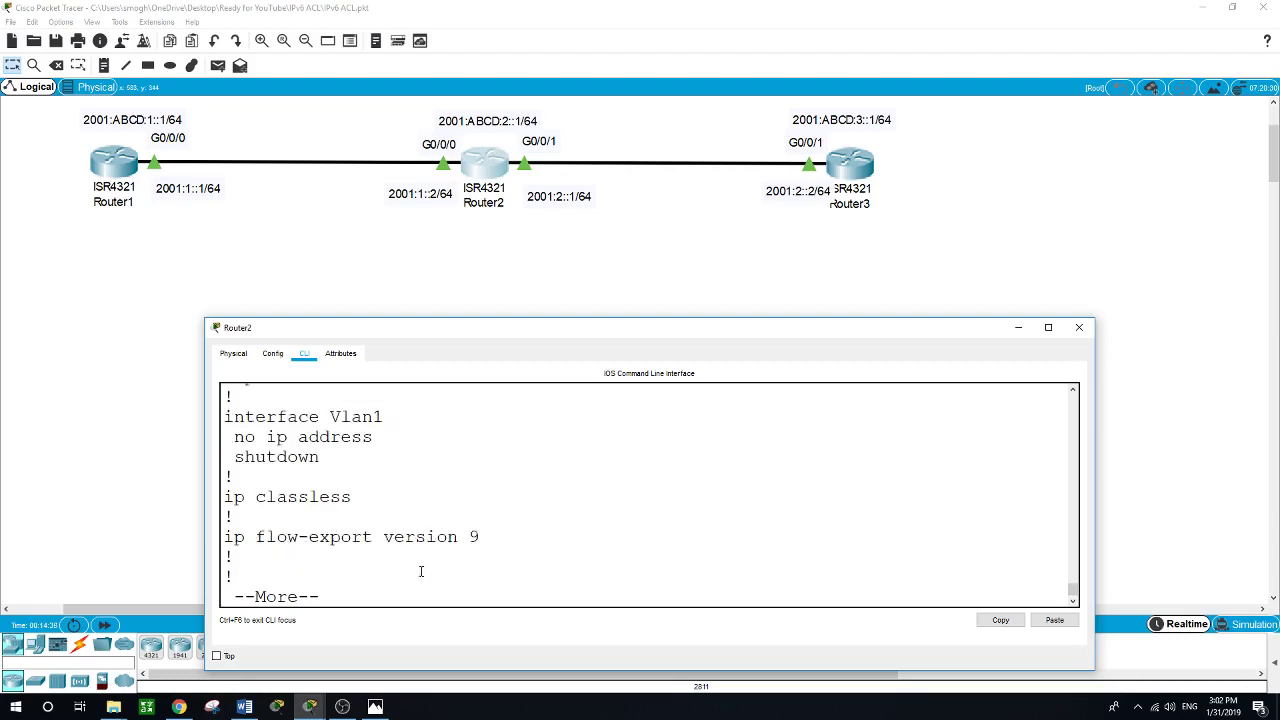
pyautogui.press('space')
pyautogui.write('conf')
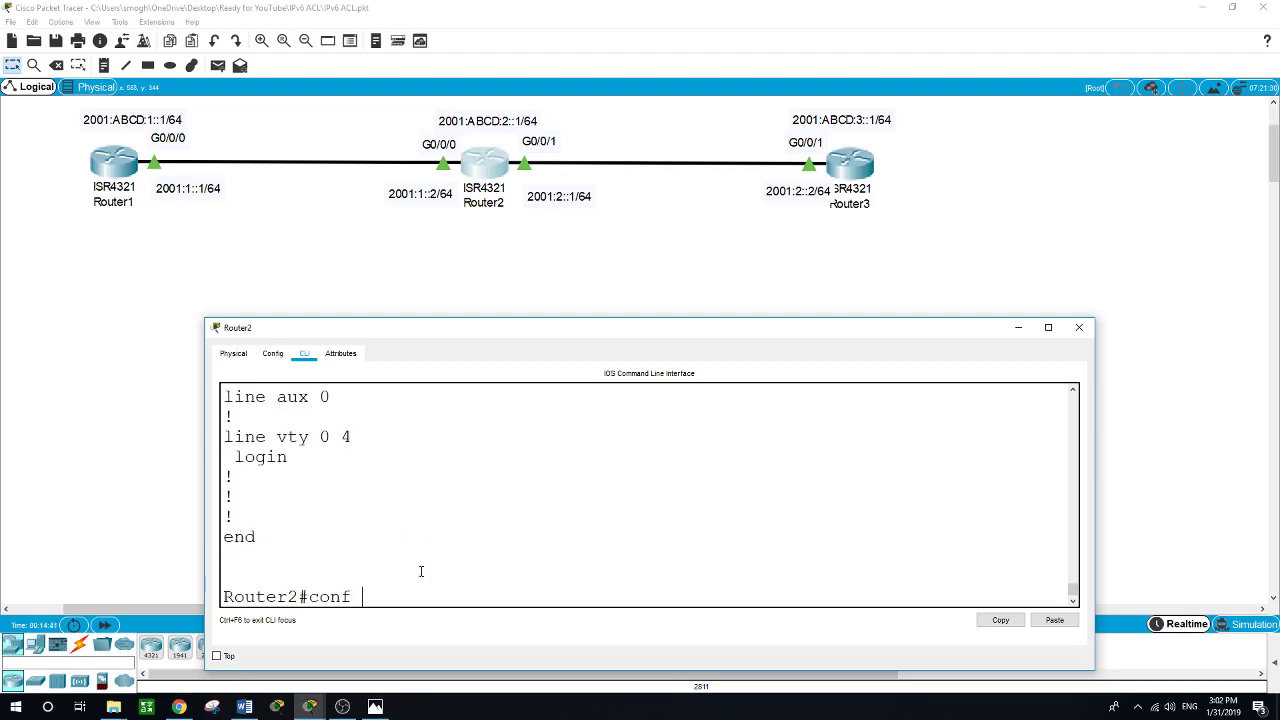
pyautogui.write(' t')
pyautogui.press('Return')
# - Add a static IPv6 route on Router2 to 2001:ABCD:3::/64 with next hop 2001:2::2
pyautogui.write('ipv6')
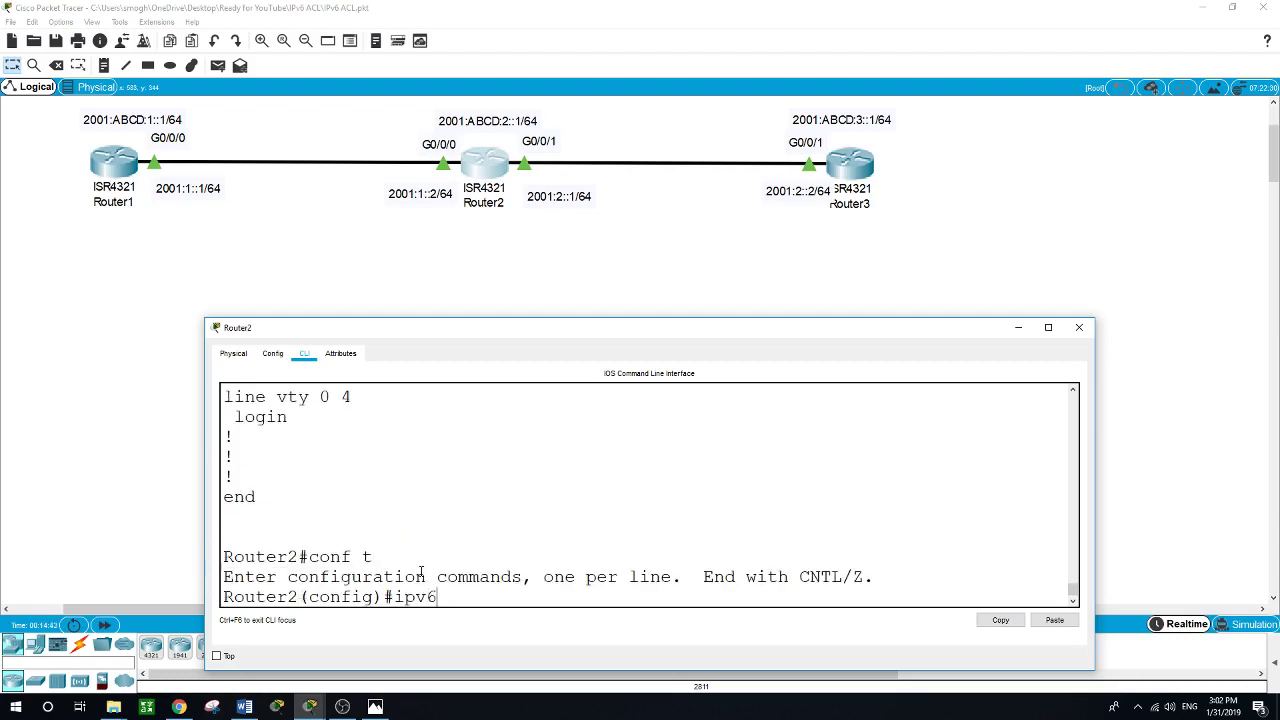
pyautogui.write(' route 2001:ABCD:3::')
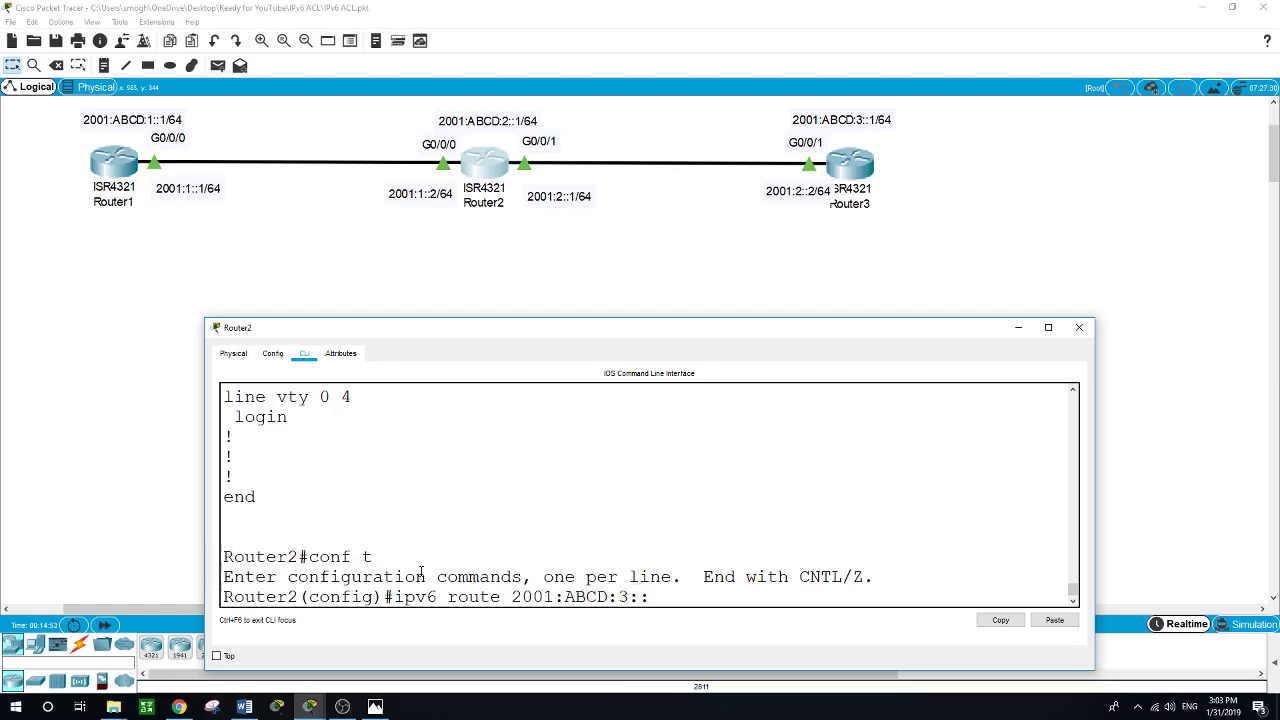
pyautogui.write('/64')
pyautogui.write('2001f')
pyautogui.press('BackSpace')
pyautogui.write(':2::2')
pyautogui.press('Return')
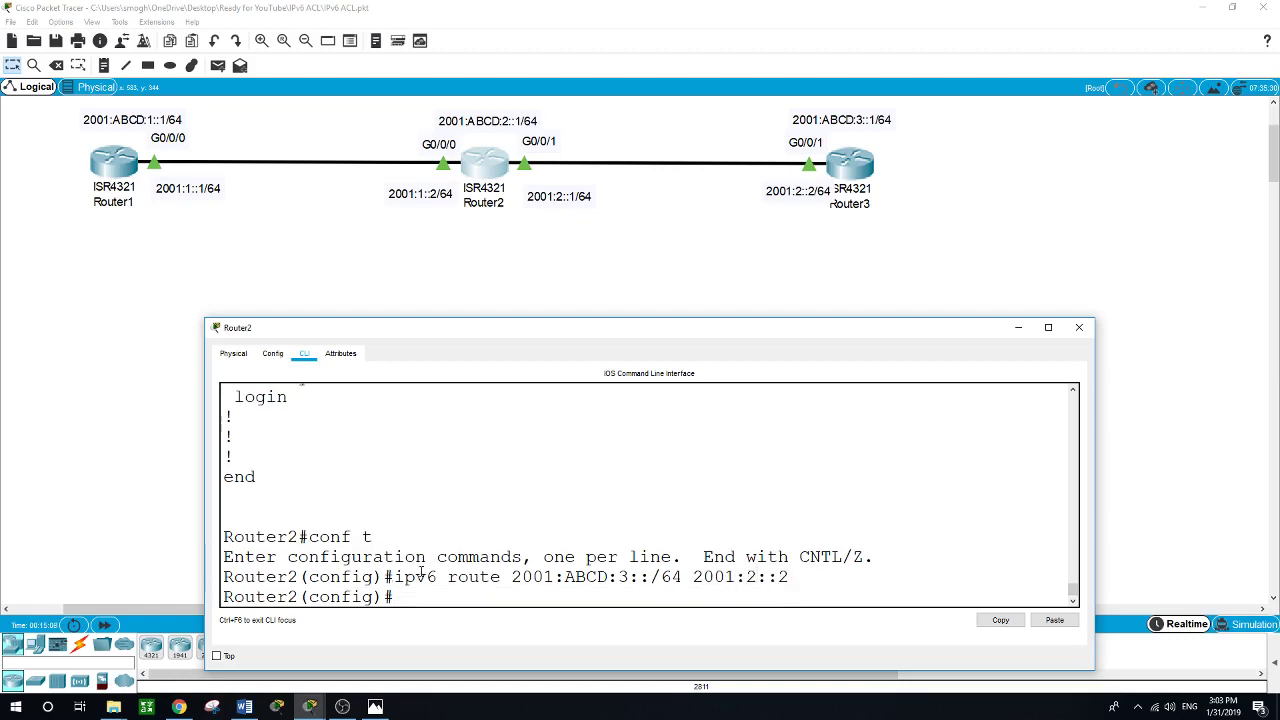
# - Add a static IPv6 route on Router2 to 2001:ABCD:1::/64 with next hop 2001:1::1
pyautogui.write('ipv')
pyautogui.write('6 route 2001:ABCD:1::/64')
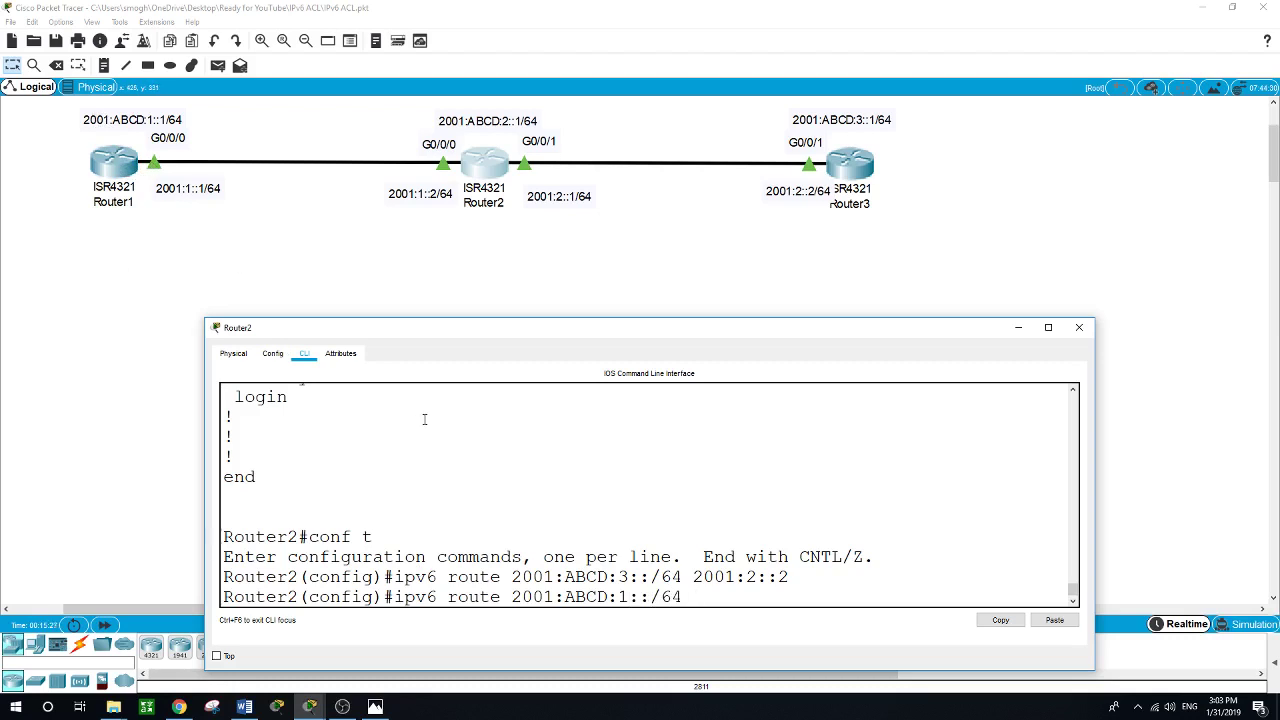
pyautogui.write('2001:1::1')
pyautogui.press('Return')
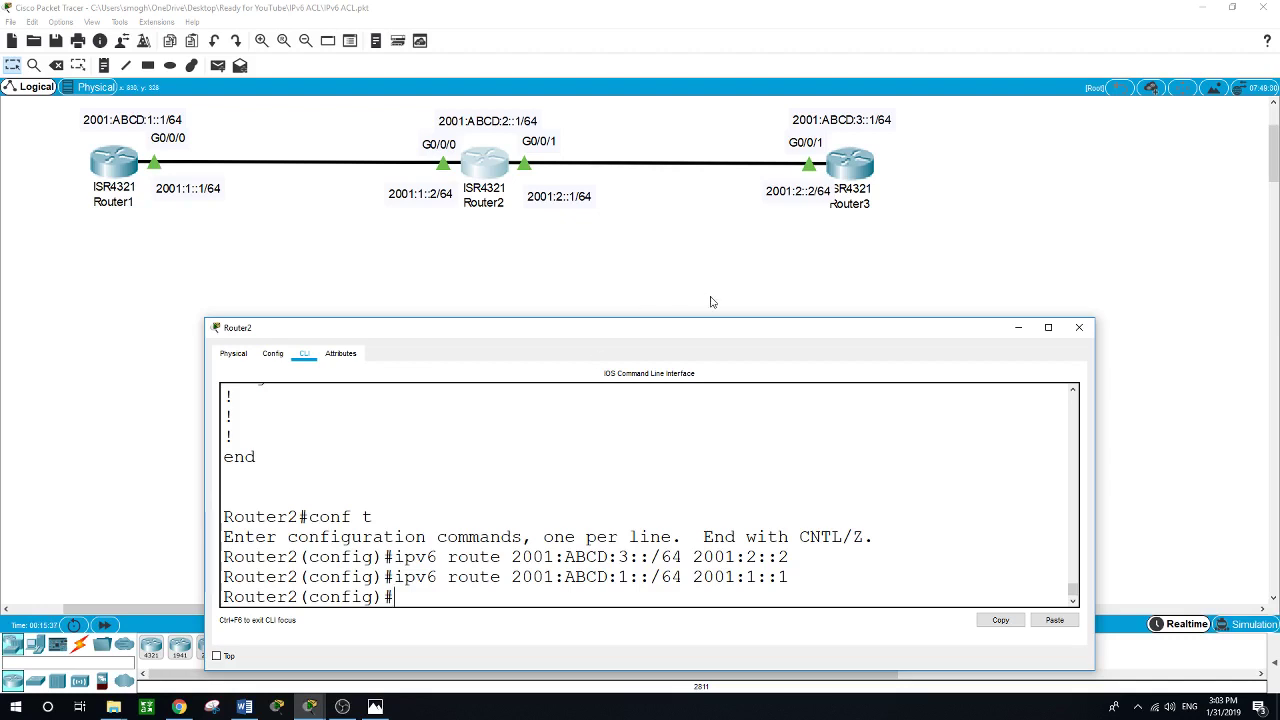
# - In Router3's global configuration mode, add a static IPv6 route to 2001:ABCD:2::/64 with next hop 2001:2::1
pyautogui.click(843, 178)
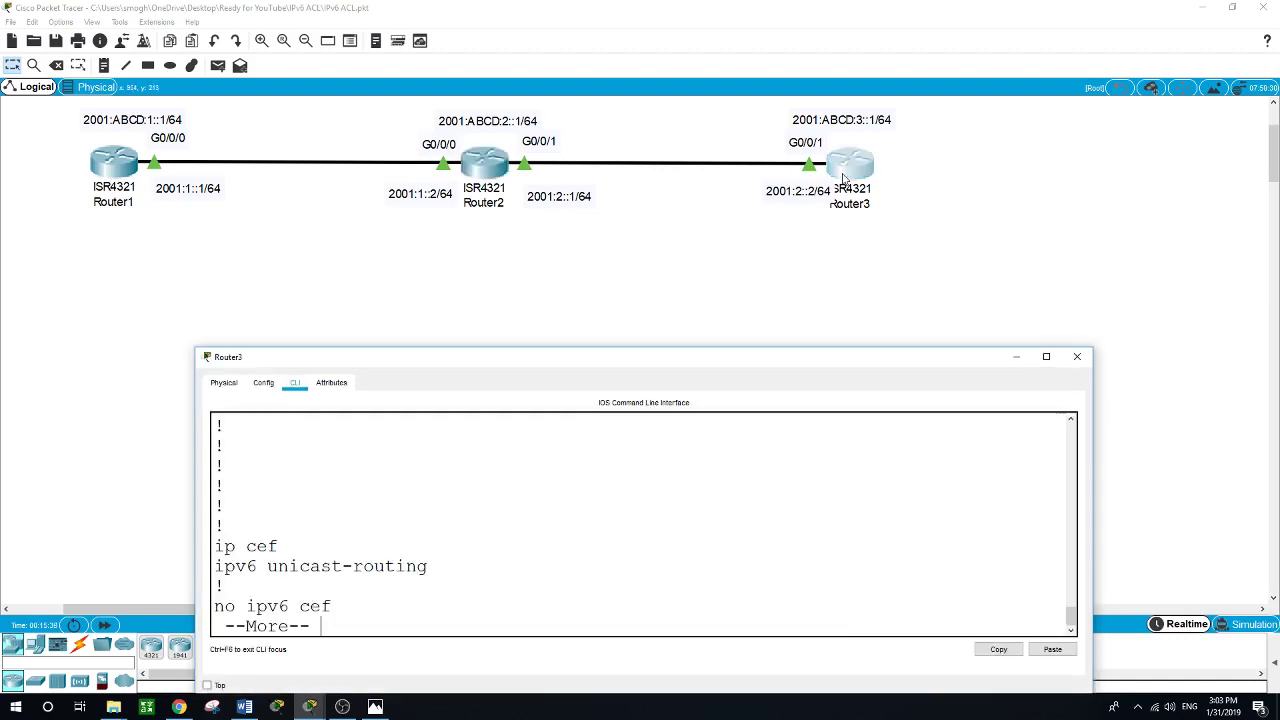
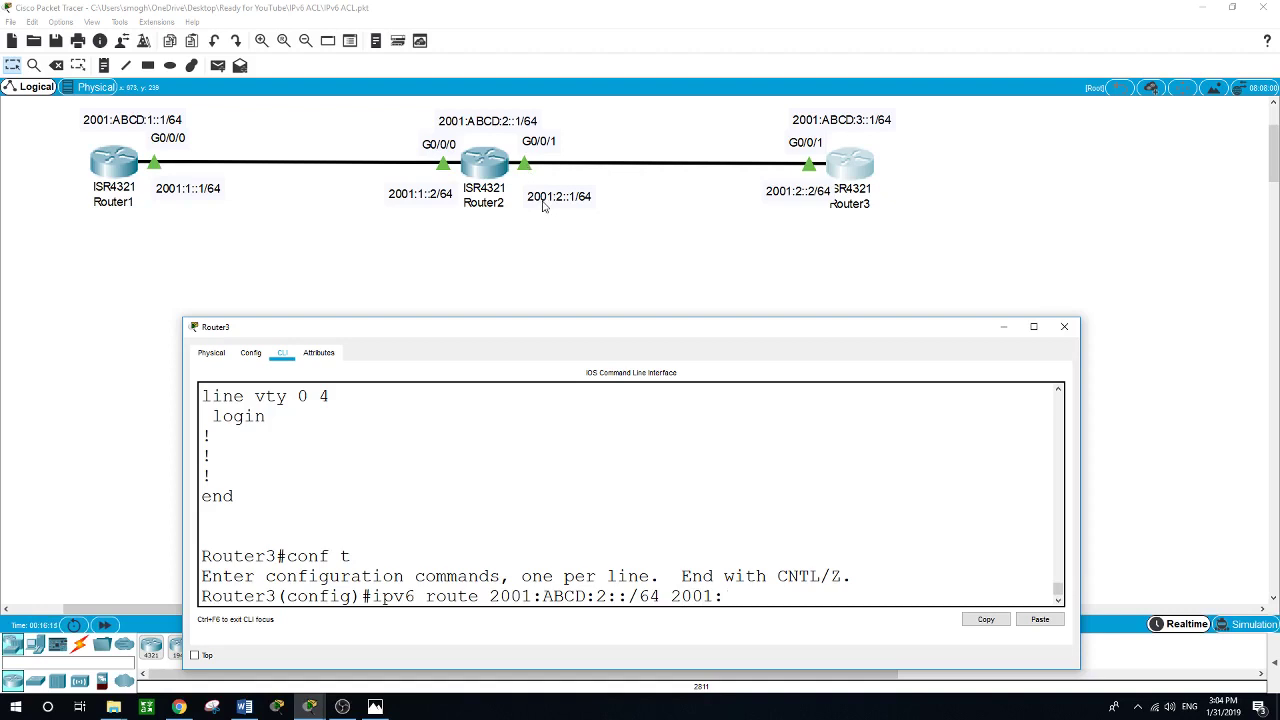
pyautogui.write('2::1')
pyautogui.press('Return')
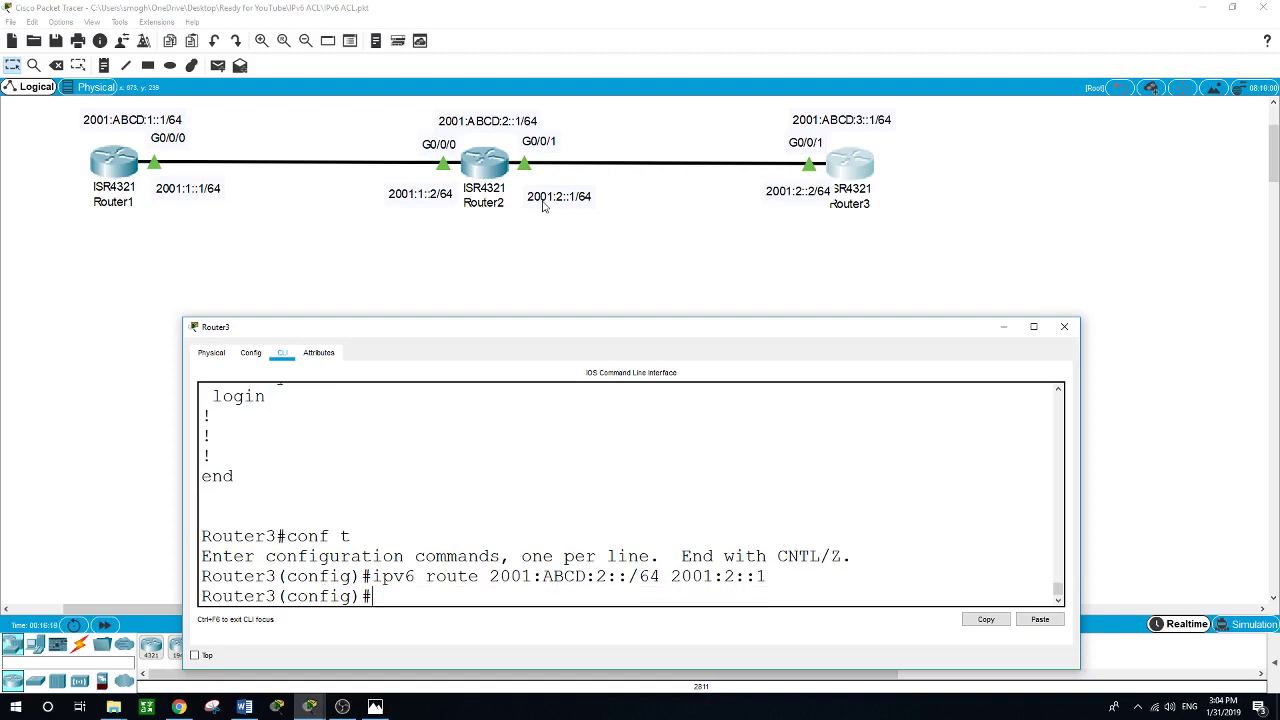
# - Add a static IPv6 route on Router3 to 2001:ABCD:1::/64 with next hop 2001:2::1
pyautogui.write('ipv6 route 2001:ABCD')
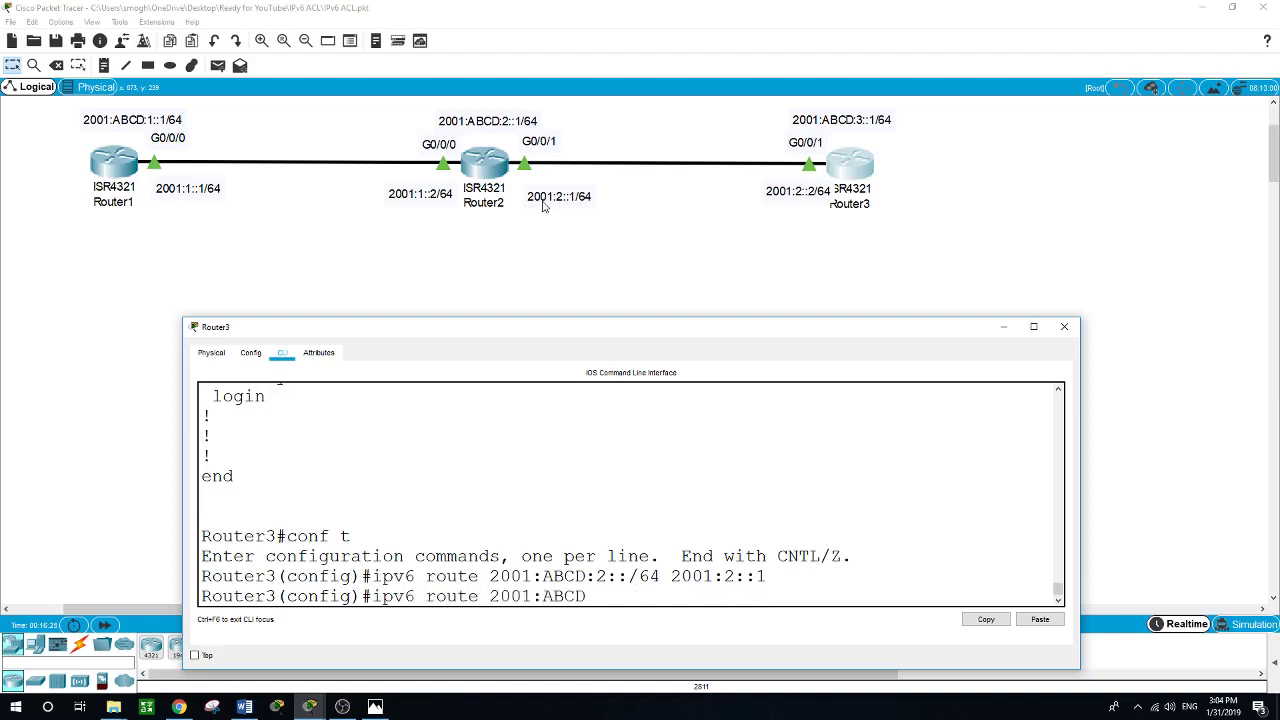
pyautogui.write(':1::/64')
pyautogui.write('2001:2::1')
pyautogui.press('Return')
# - Add a static IPv6 route on Router3 to 2001:1::/64 with next hop 2001:2::1, and exit configuration mode
pyautogui.write('ipv')
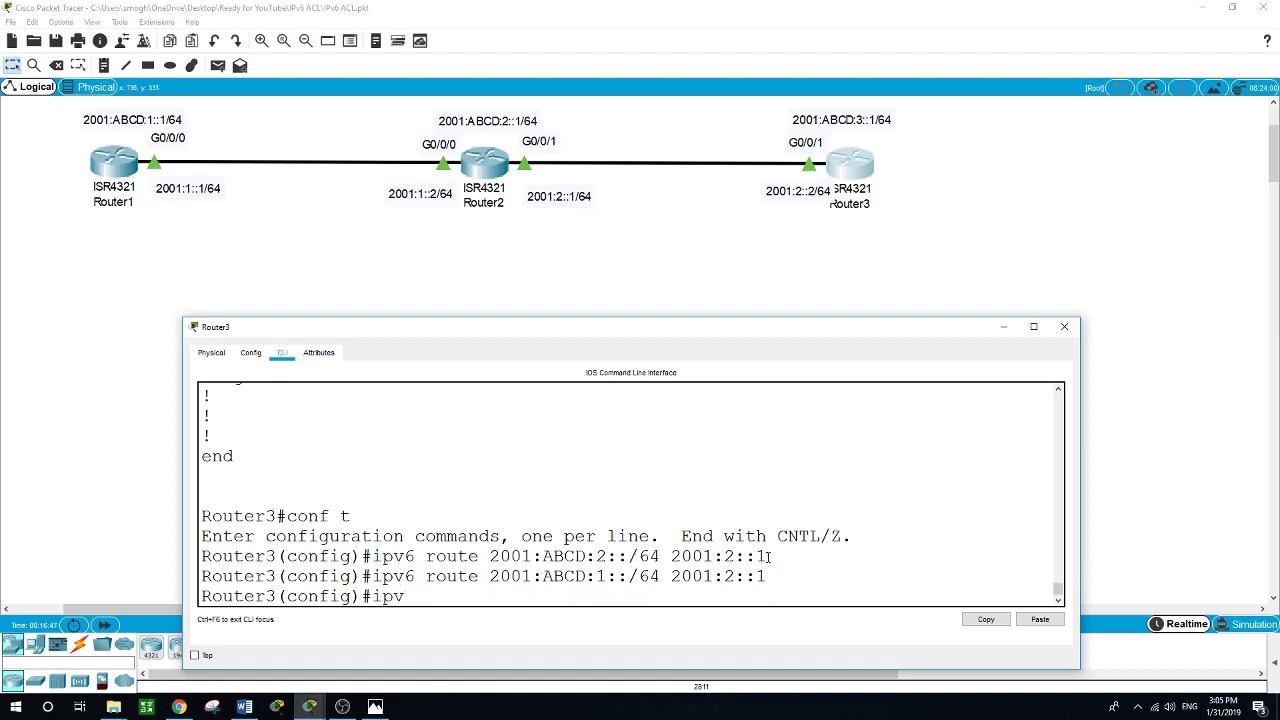
pyautogui.write('6 route 2001:1::/64')
pyautogui.write('2001')
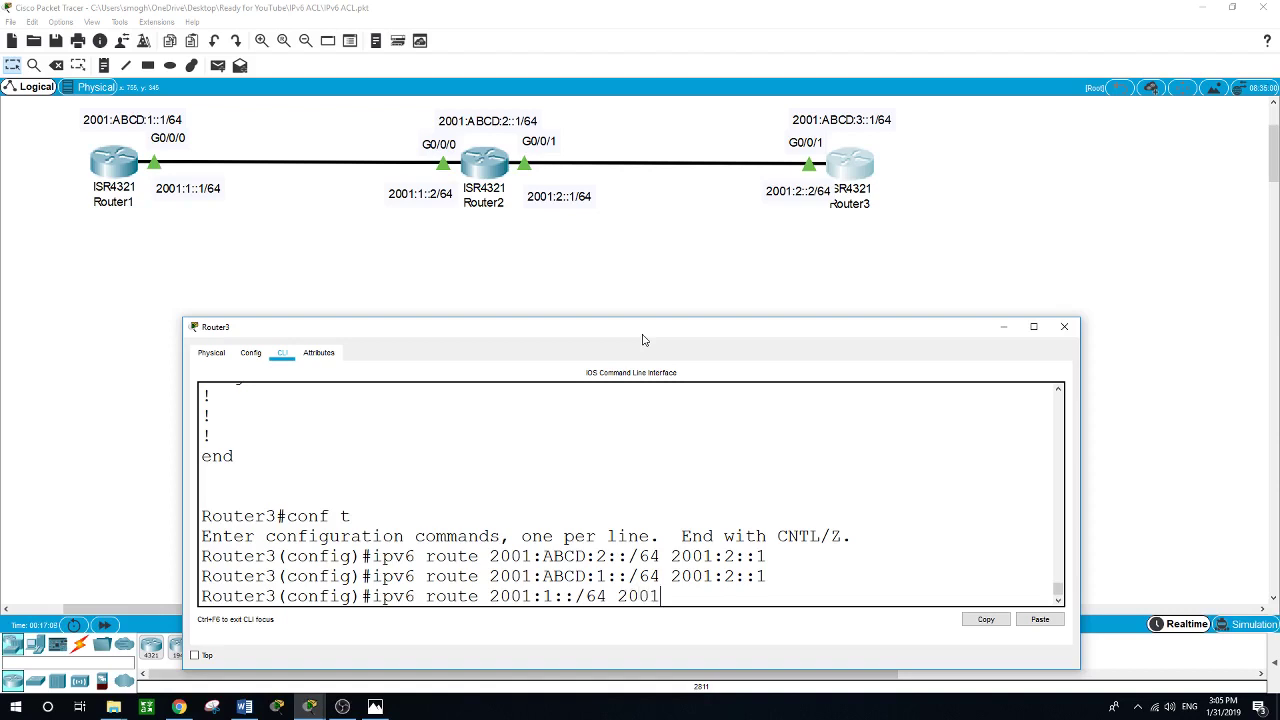
pyautogui.write(':2::1')
pyautogui.press('Return')
pyautogui.write('exit')
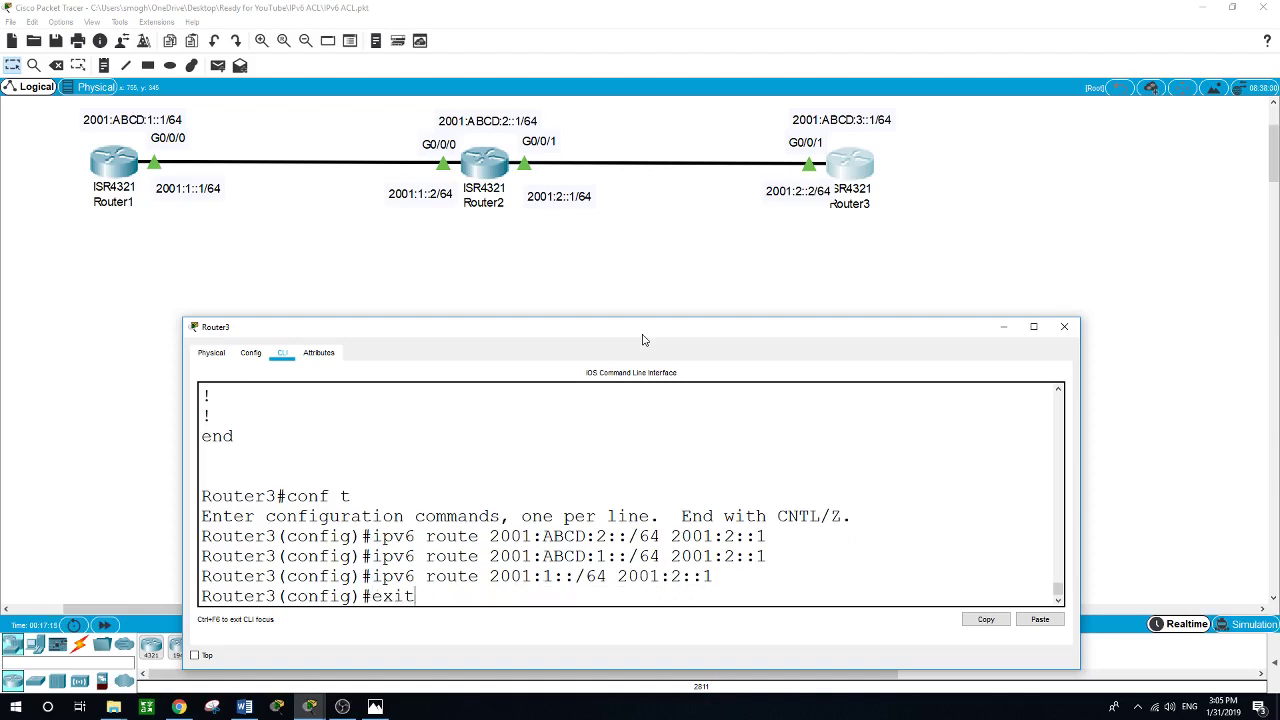
pyautogui.press('Return')
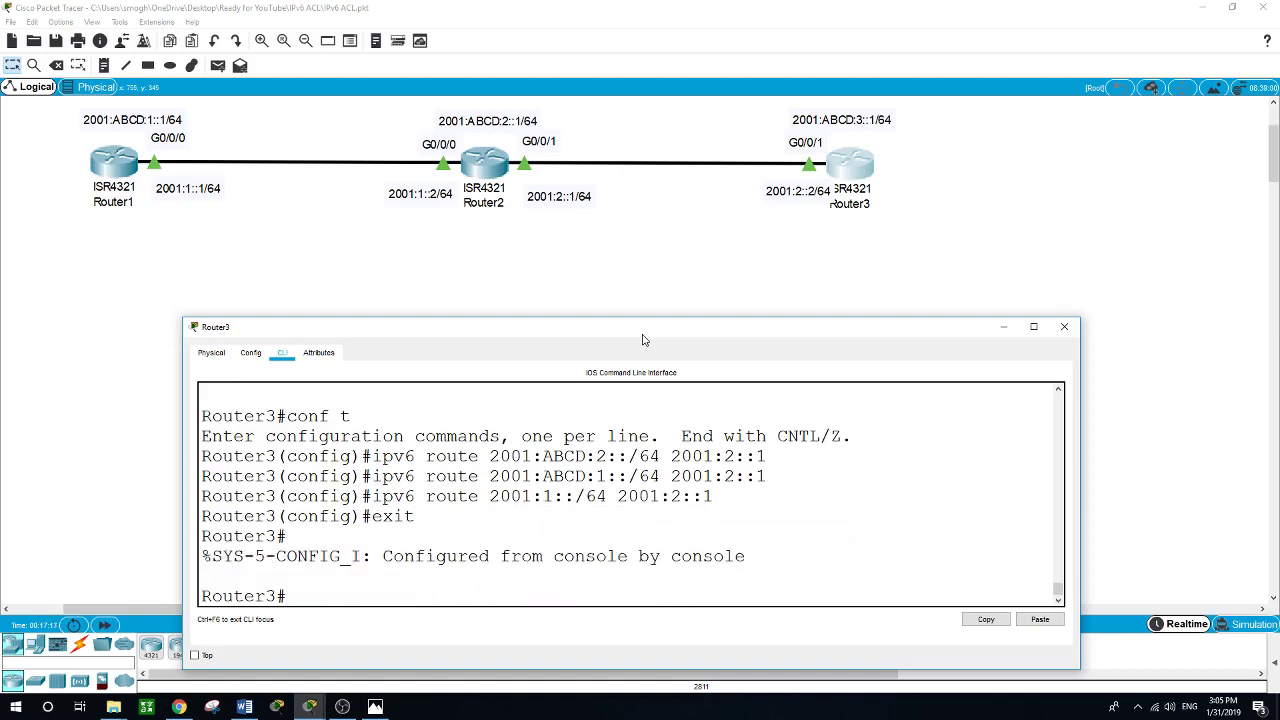
# - From Router3, ping Router1's loopback address 2001:ABCD:1::1 and its interface address 2001:1::1
pyautogui.write('ping 2001:ABCD:1')
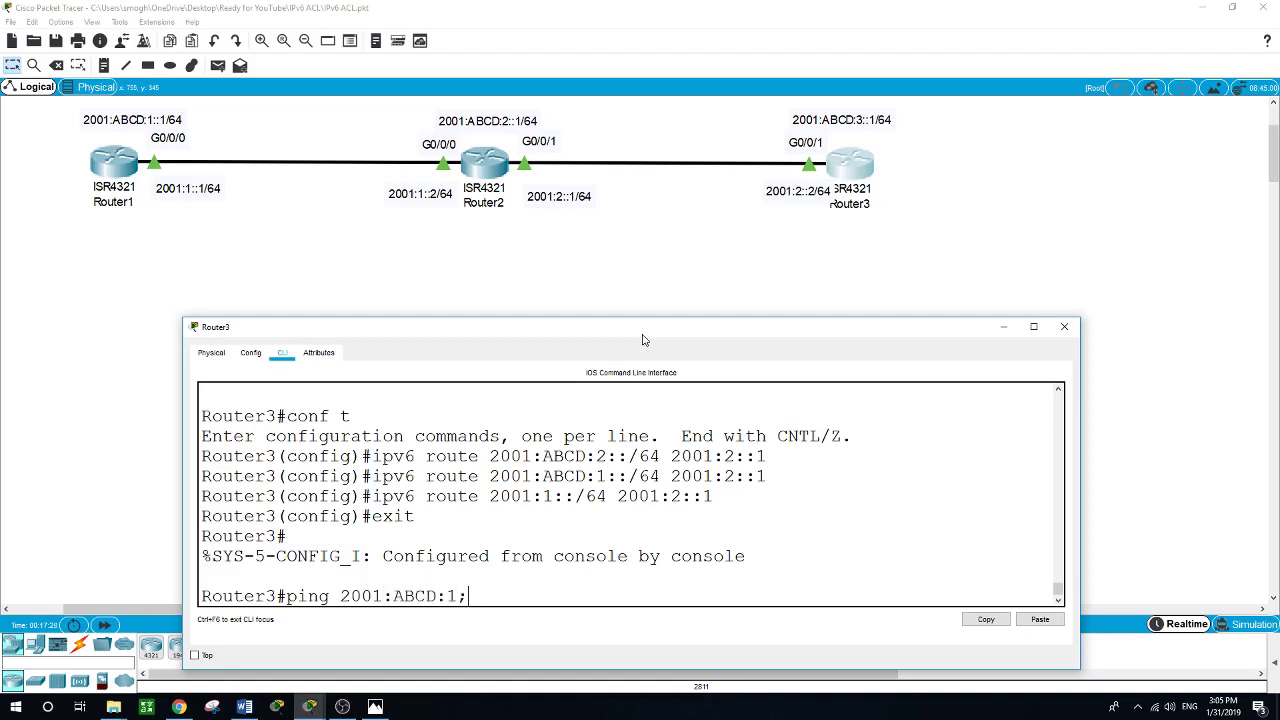
pyautogui.write('::1')
pyautogui.press('Return')
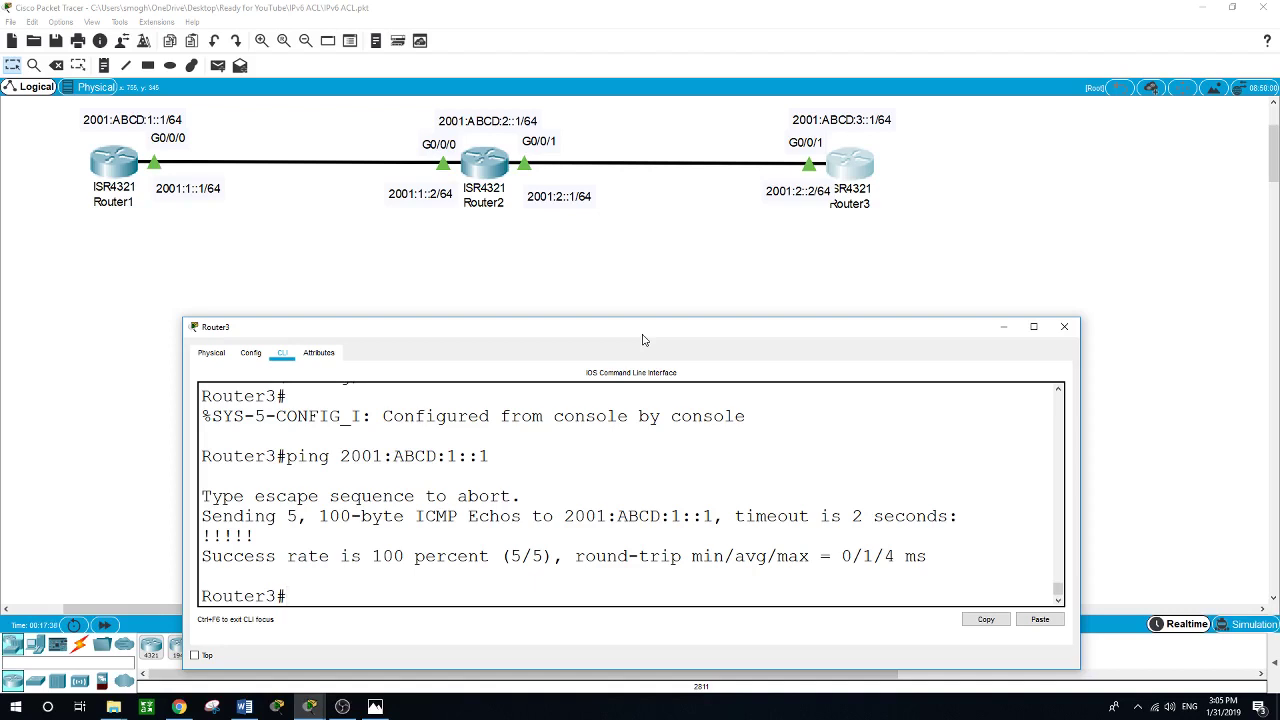
pyautogui.write('ping 2001:1::1')
pyautogui.press('Return')
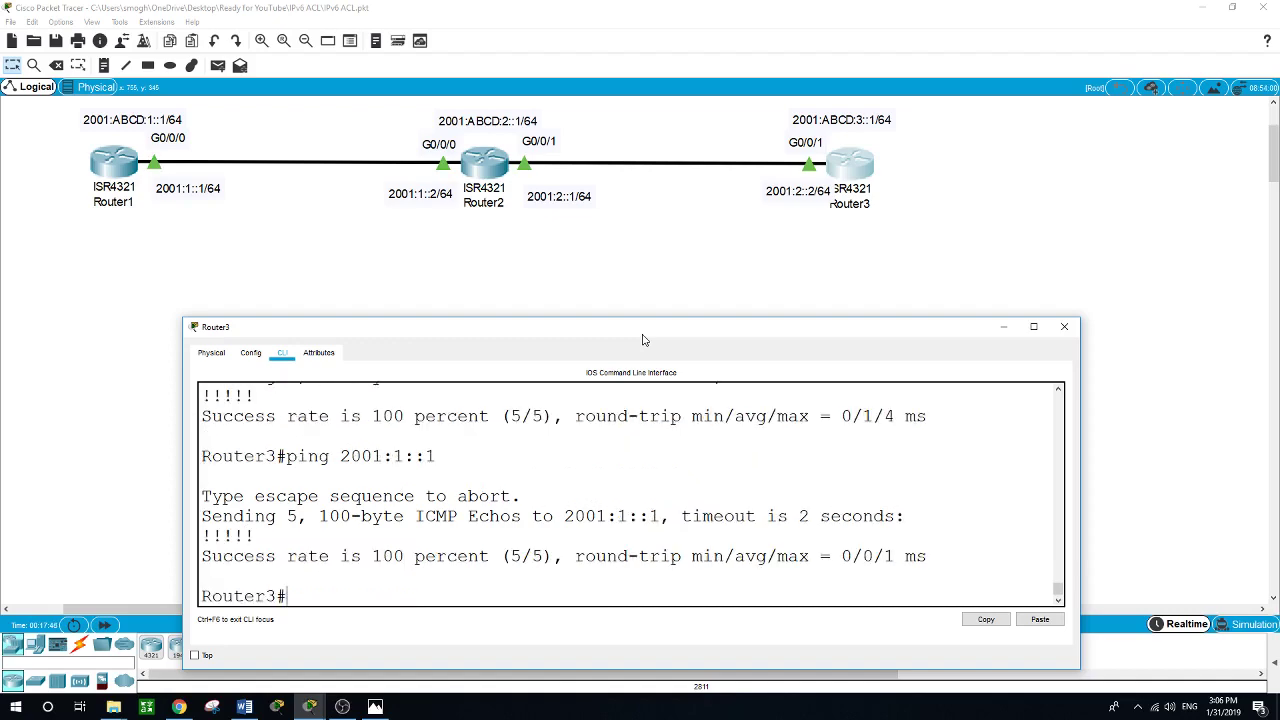
# - Return to Router1's command line and repeat the ping to Router3's loopback address 2001:ABCD:3::1
pyautogui.moveTo(628, 340); pyautogui.dragTo(621, 314)
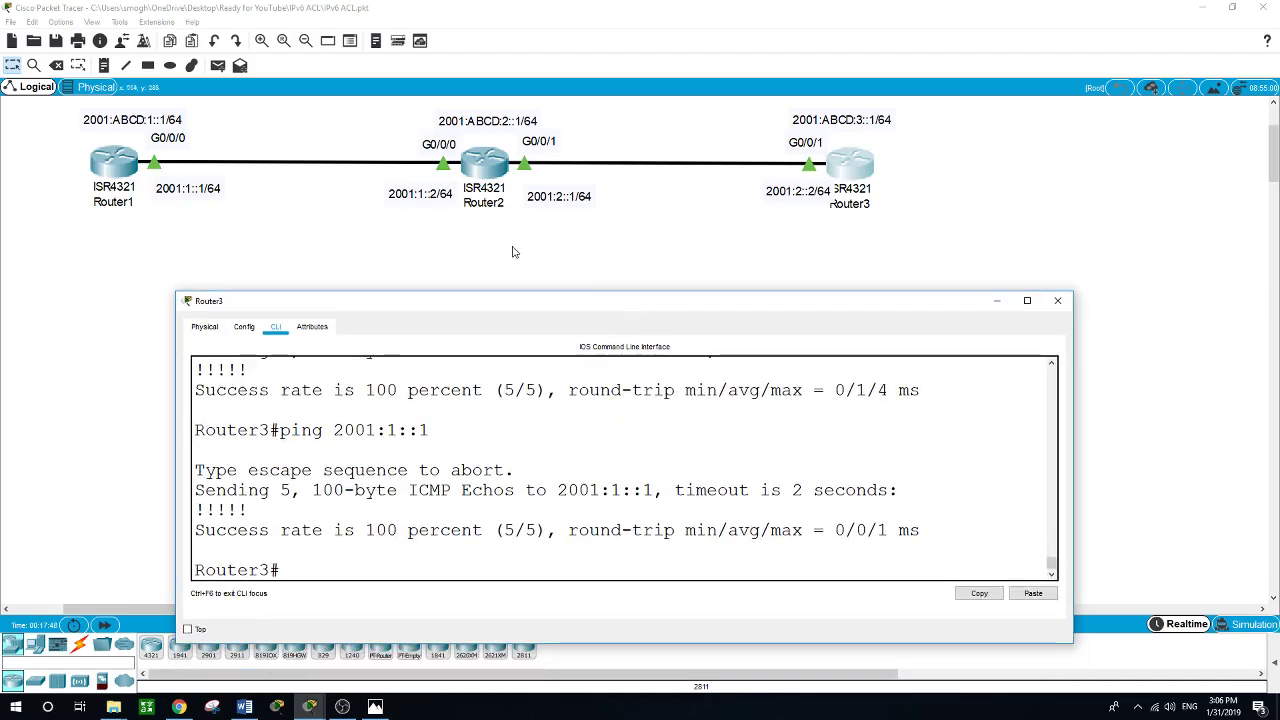
pyautogui.click(99, 164)
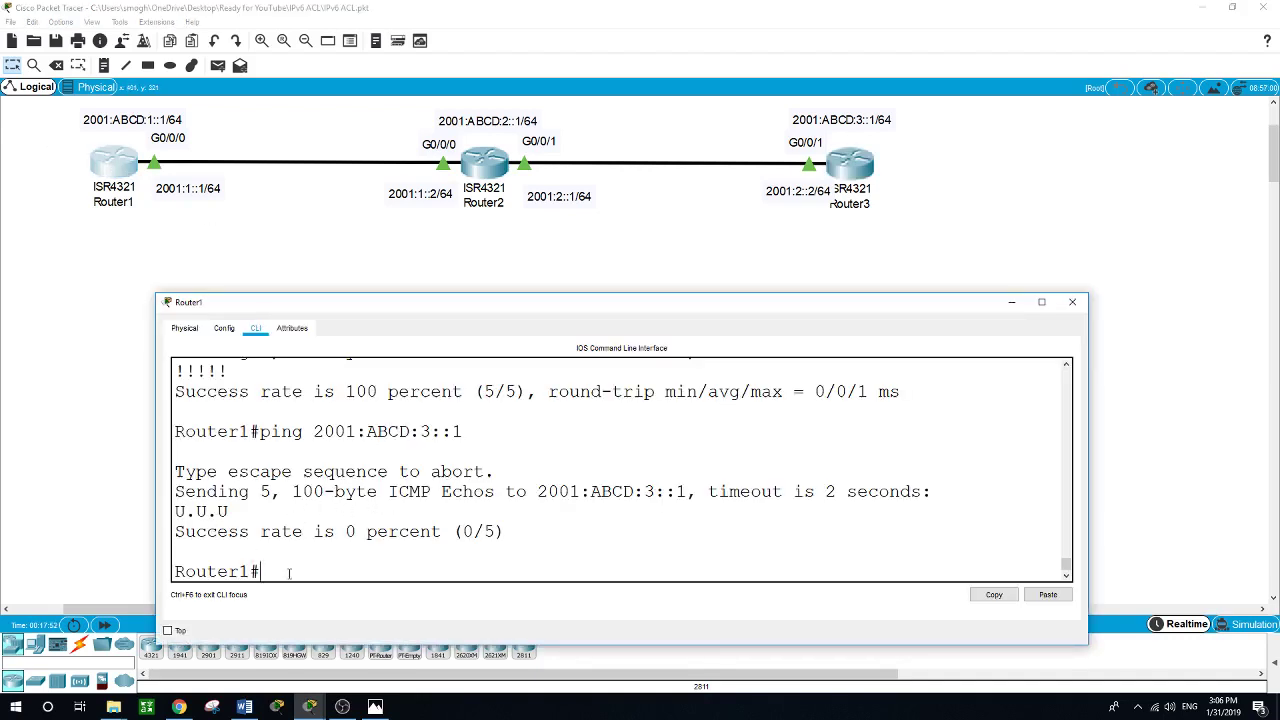
pyautogui.press('Up')
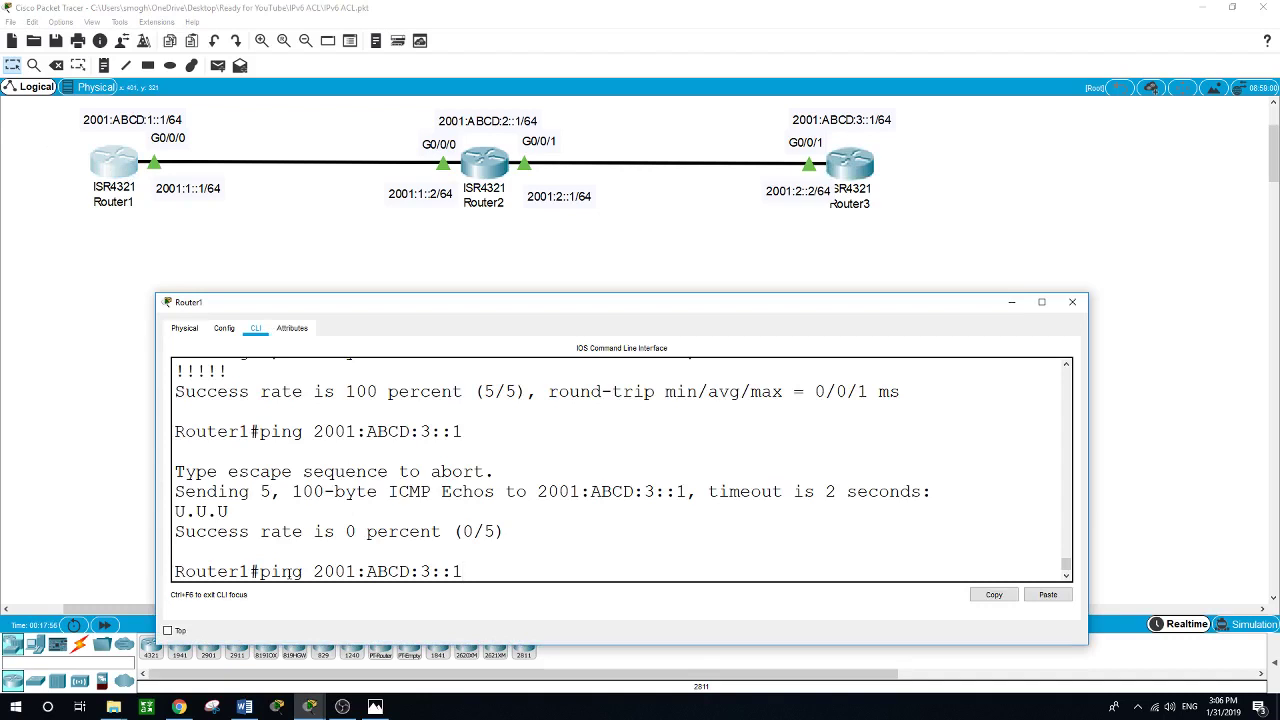
pyautogui.press('Return')
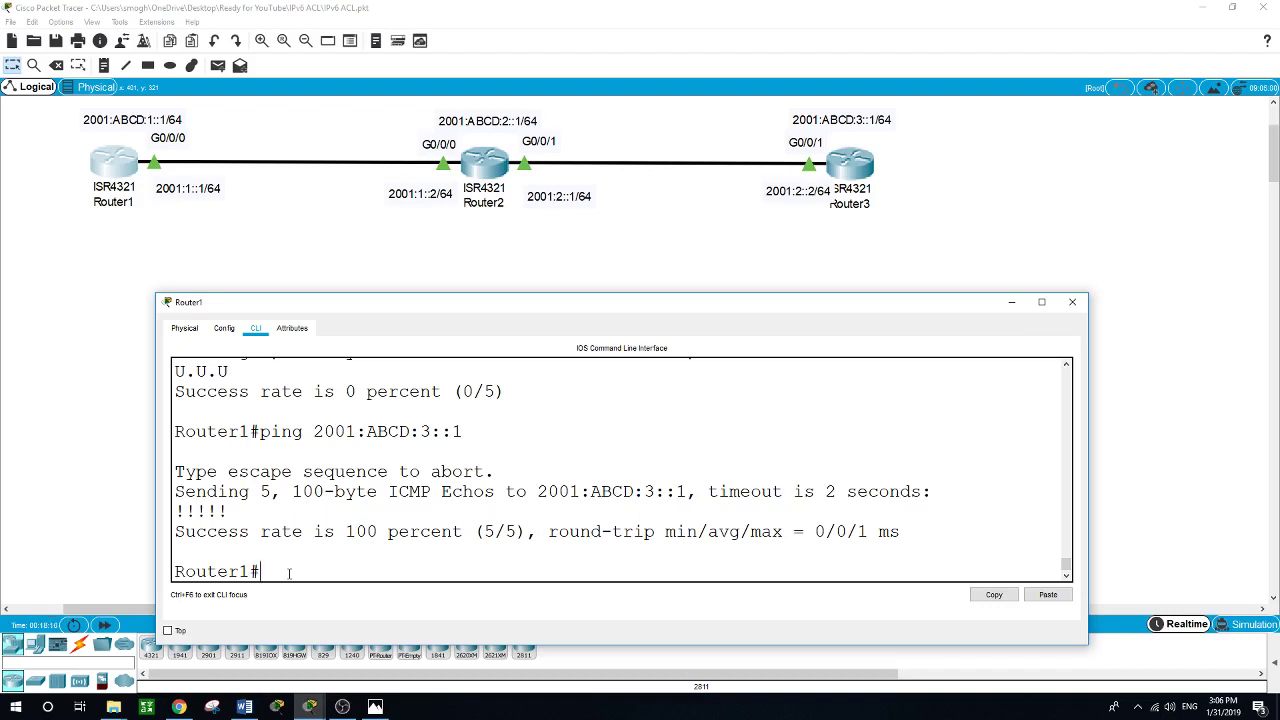
pyautogui.click(342, 707)
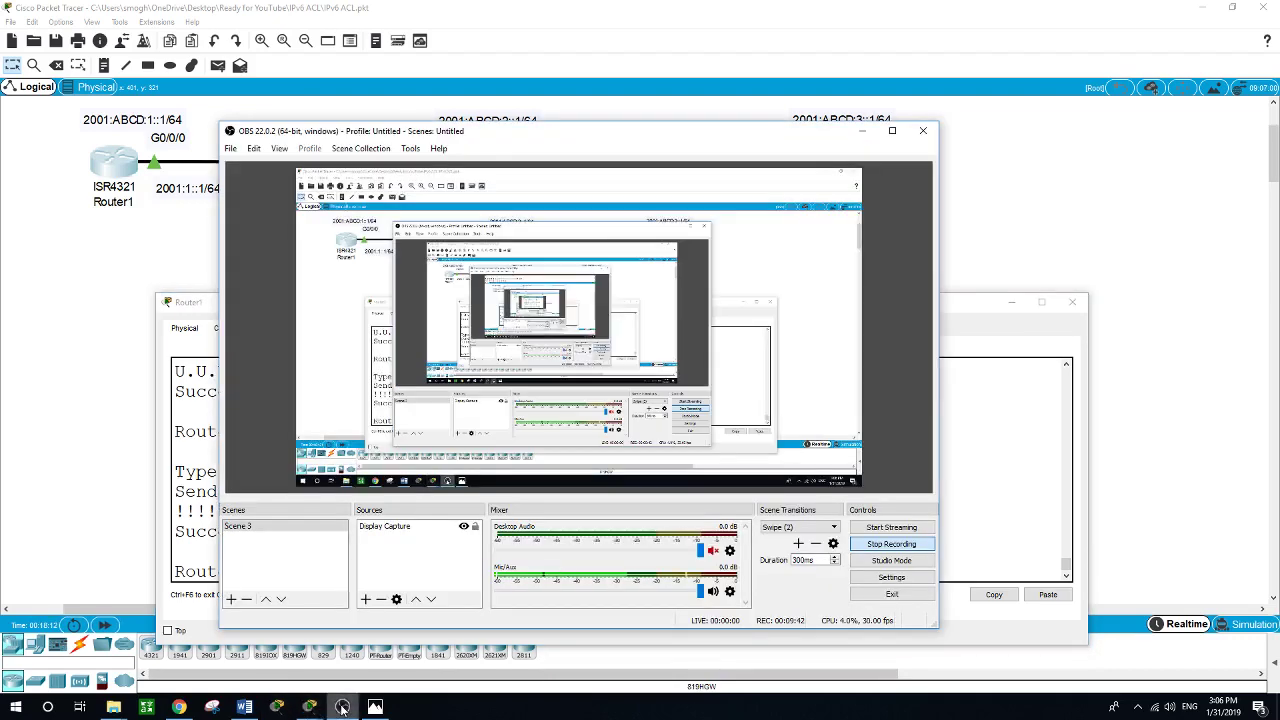